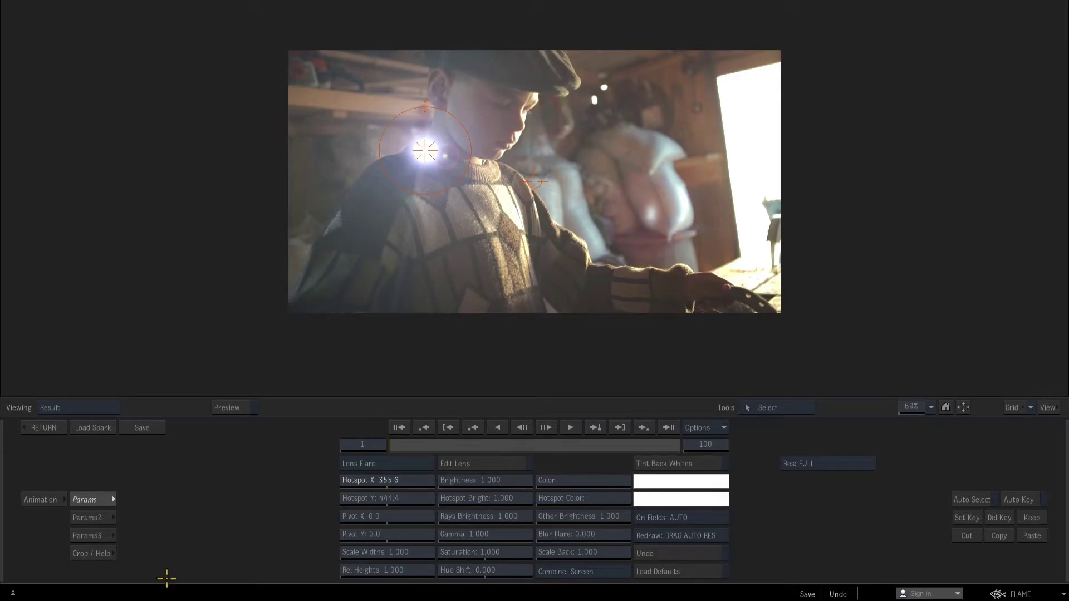
# - Browse the lens flare presets, previewing Canon 70-200mm, and load the 35mm Prime preset onto the clip
pyautogui.click(89, 554)
pyautogui.click(420, 464)
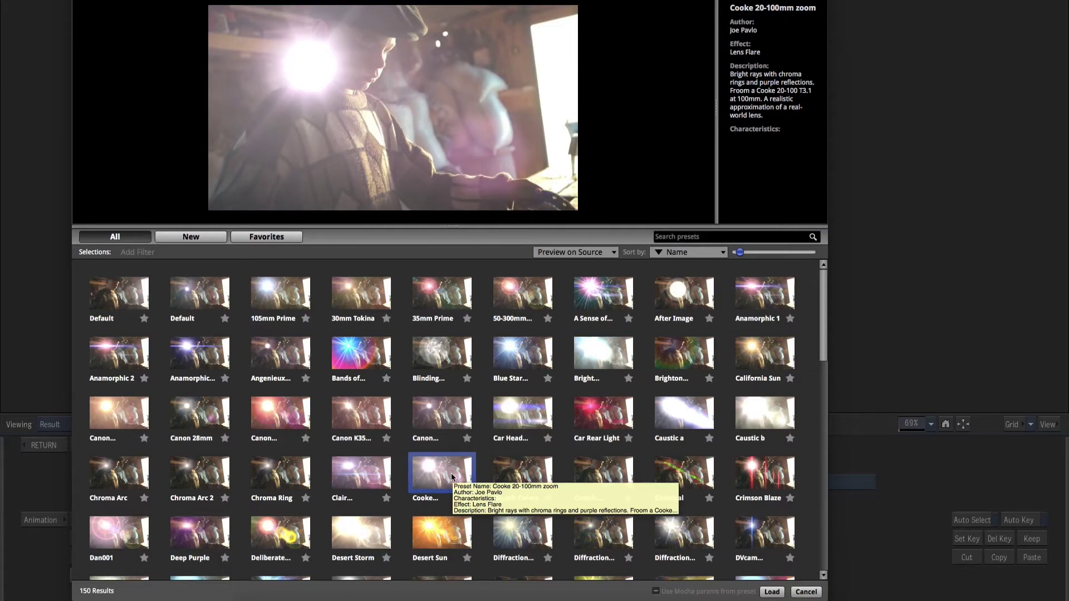
pyautogui.click(278, 415)
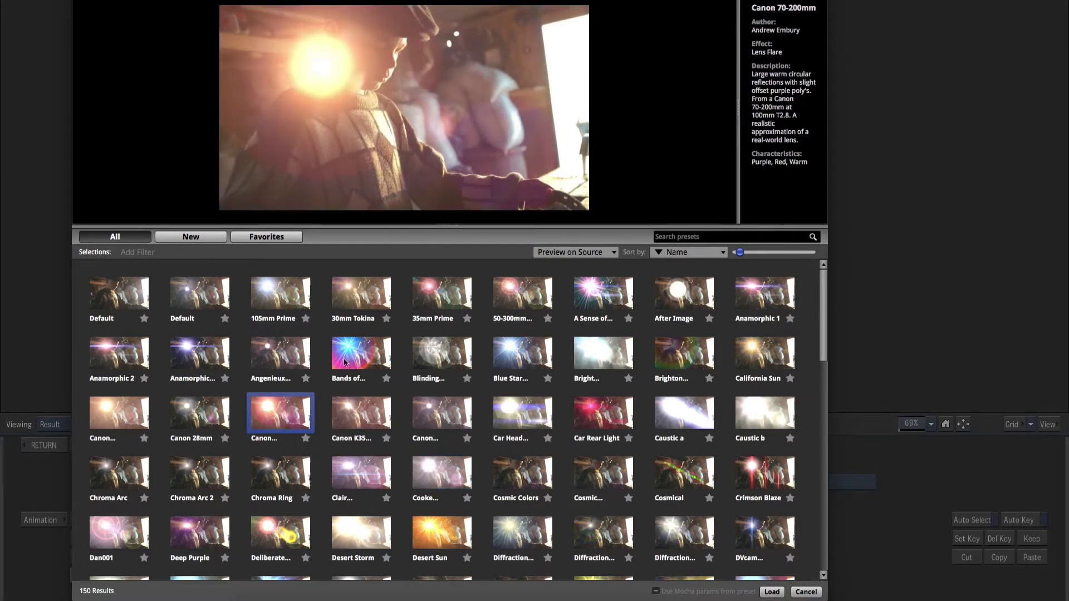
pyautogui.click(448, 308)
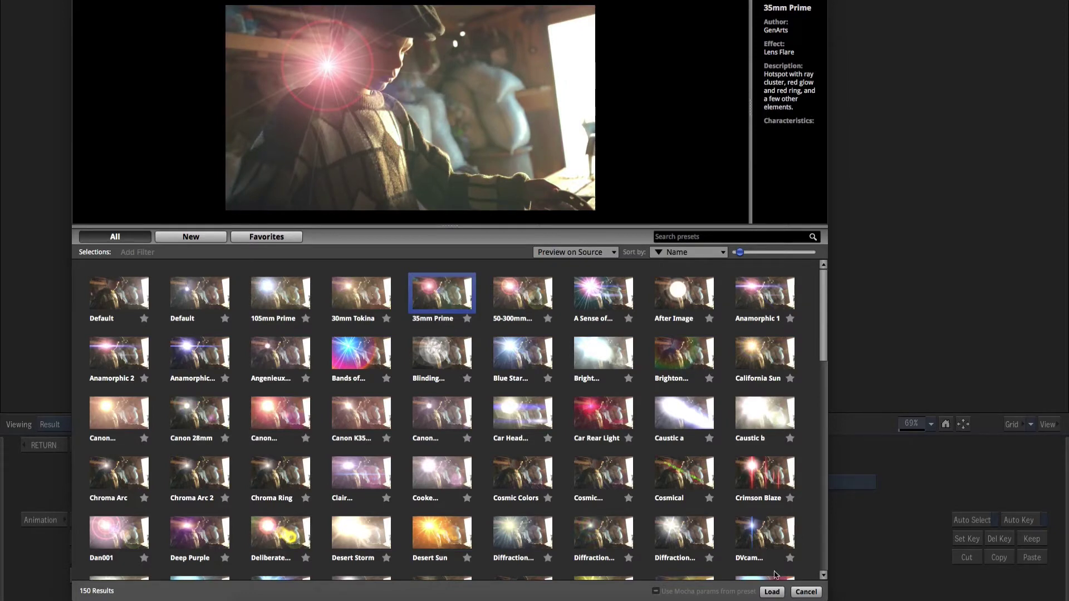
pyautogui.click(775, 592)
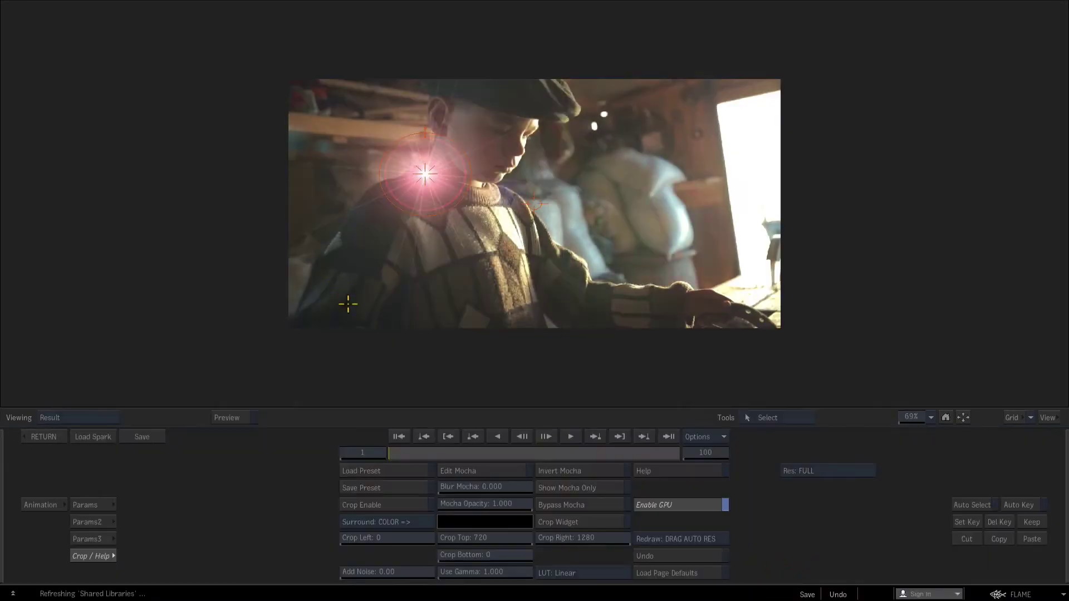
# - Open the lens in the Flare Designer and move the flare's hotspot to the upper corner of the bright window
pyautogui.moveTo(427, 173); pyautogui.dragTo(651, 100)
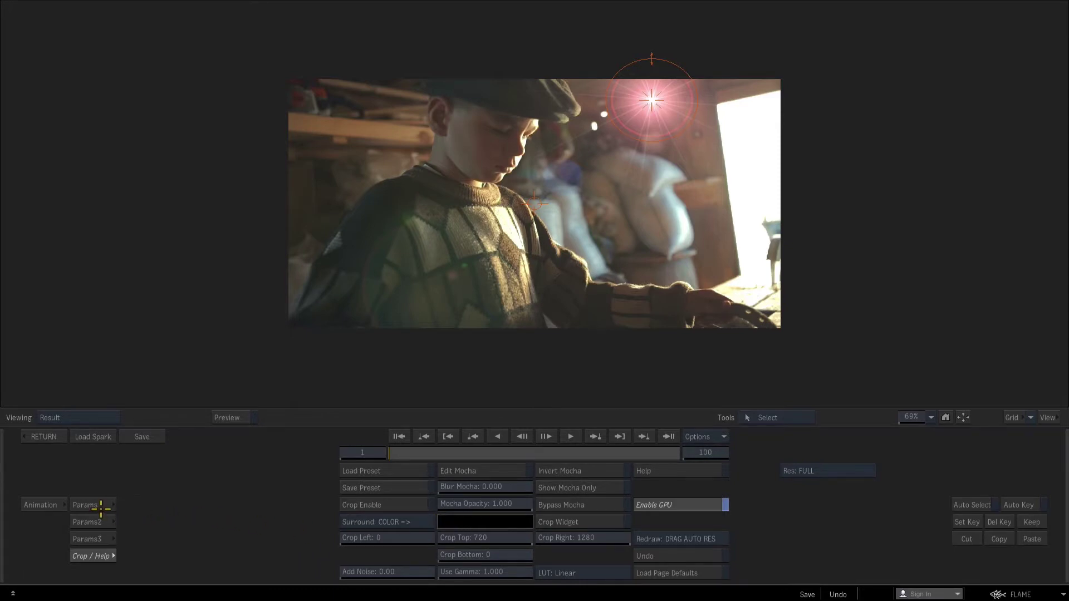
pyautogui.click(100, 506)
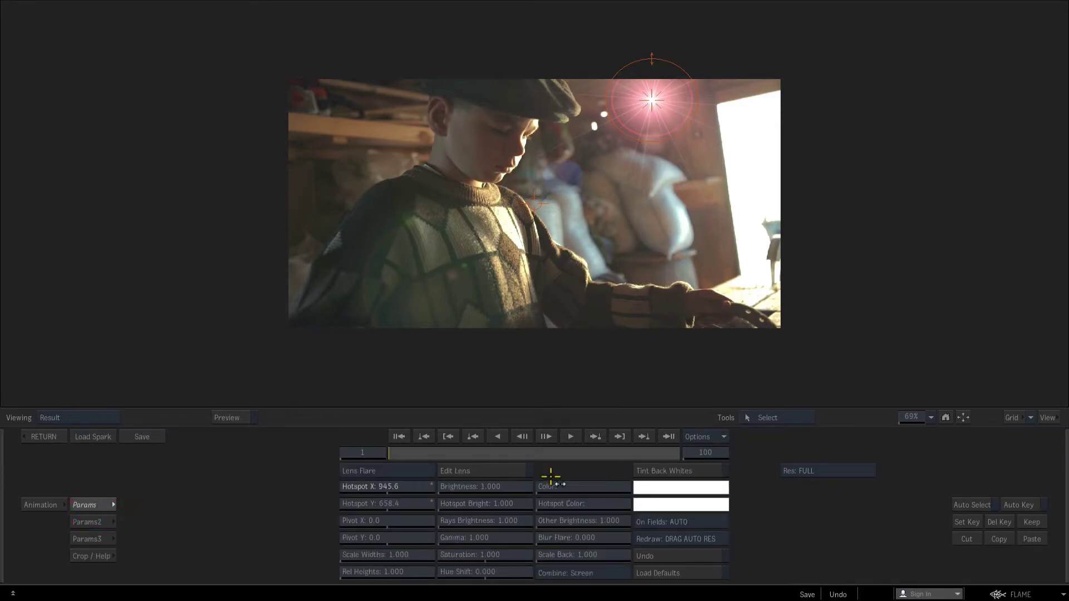
pyautogui.click(486, 471)
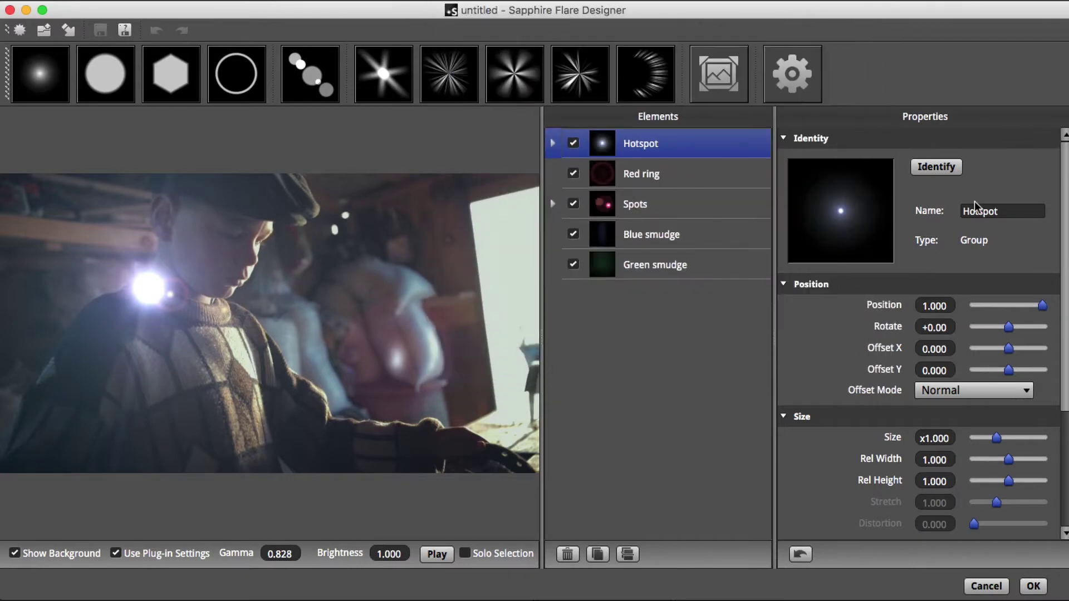
pyautogui.moveTo(149, 284); pyautogui.dragTo(477, 209)
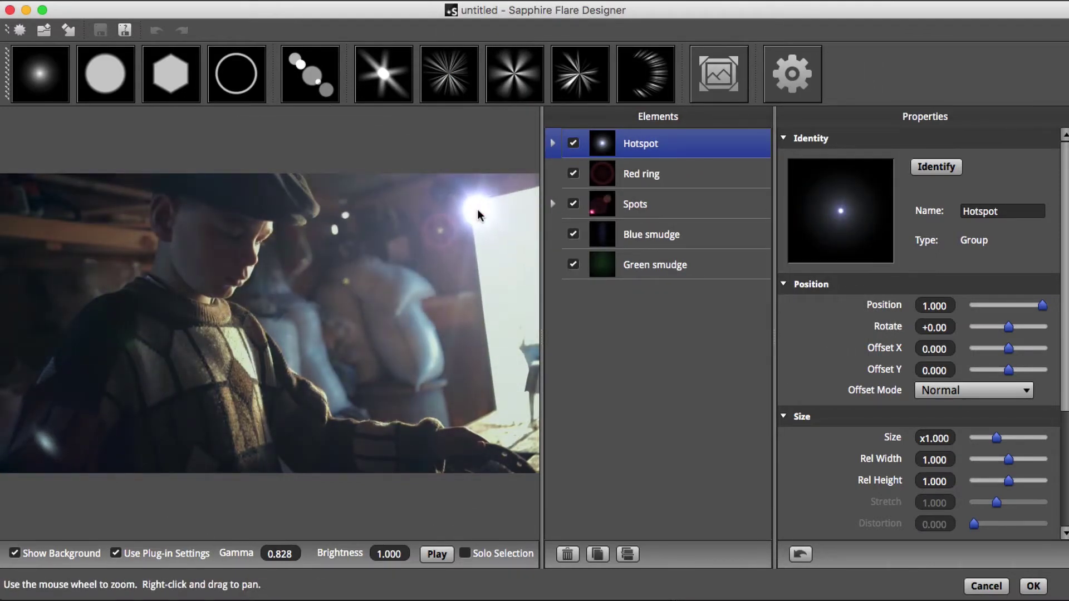
# - Start a new empty lens and load the 50-300mm Zoom preset into it
pyautogui.click(25, 28)
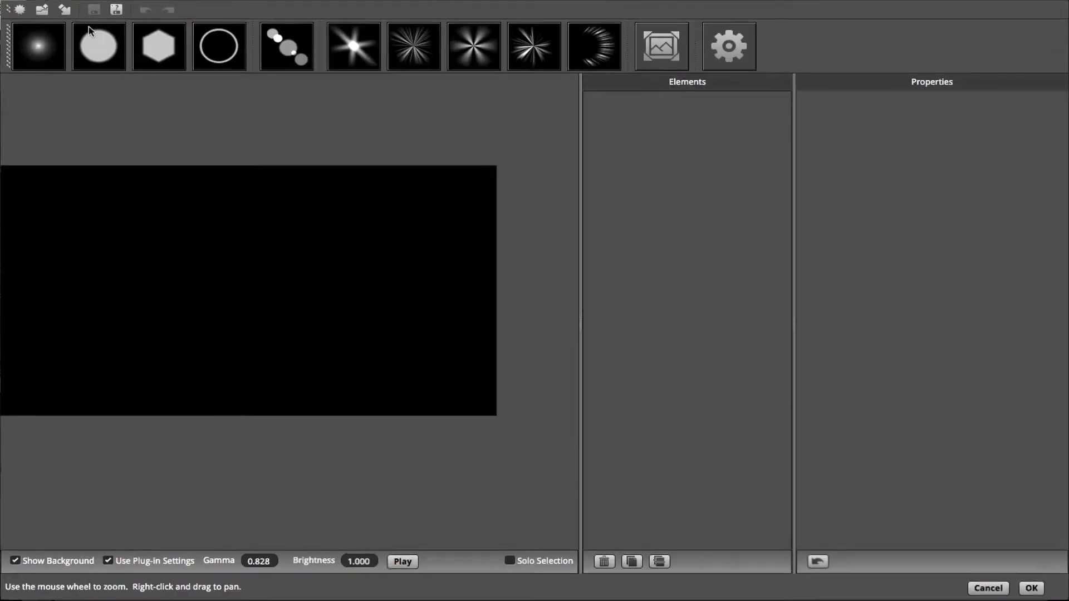
pyautogui.click(44, 11)
pyautogui.click(402, 317)
pyautogui.click(196, 71)
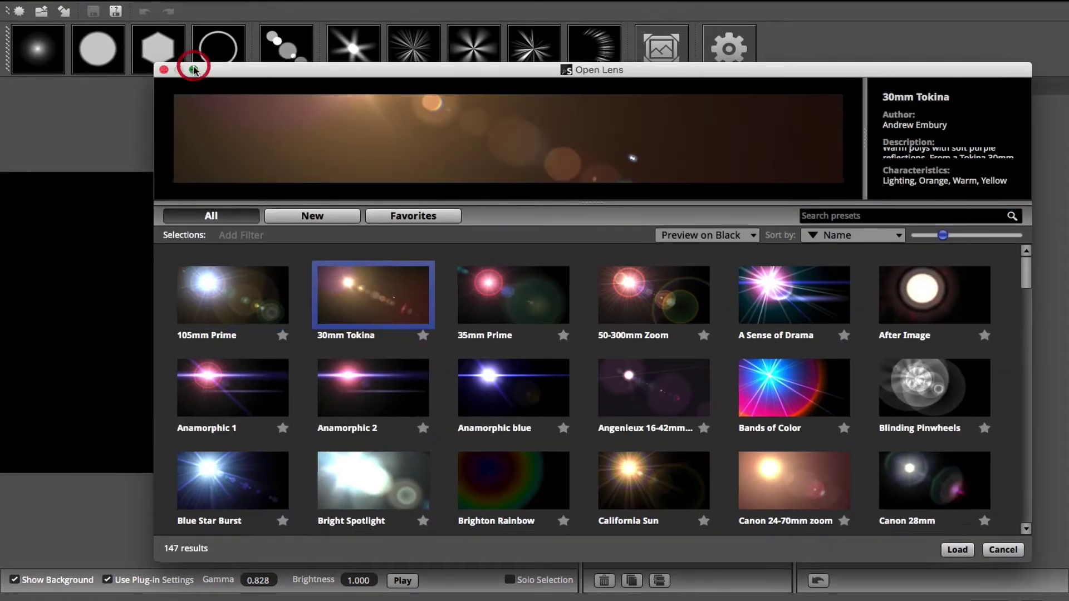
pyautogui.moveTo(662, 141); pyautogui.dragTo(662, 441)
pyautogui.click(483, 531)
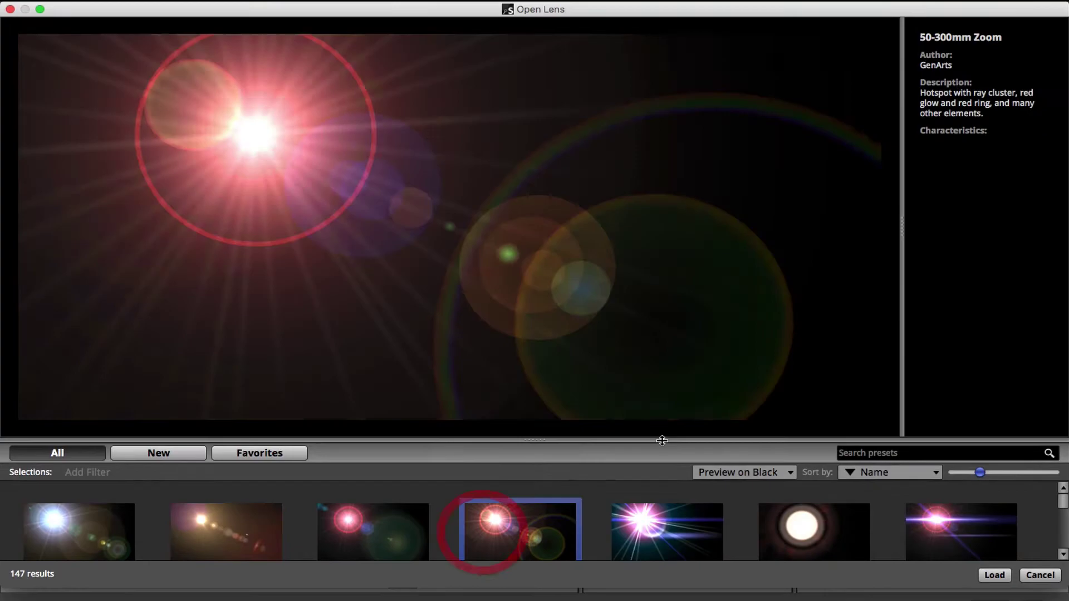
pyautogui.click(1000, 580)
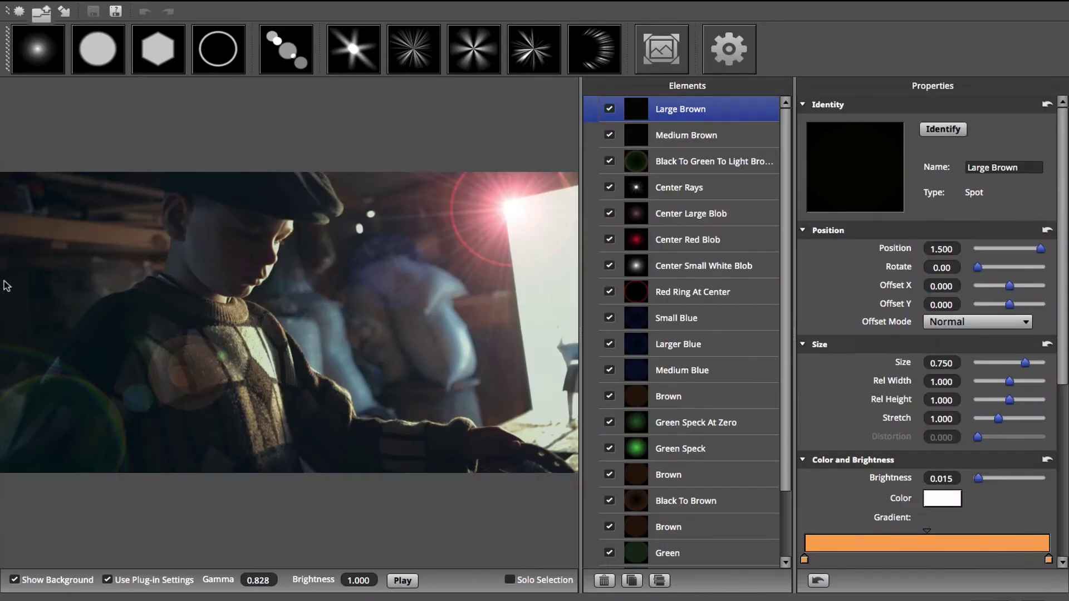
# - Try inserting the A Sense of Drama lens into the current flare, and undo the insertion
pyautogui.click(66, 13)
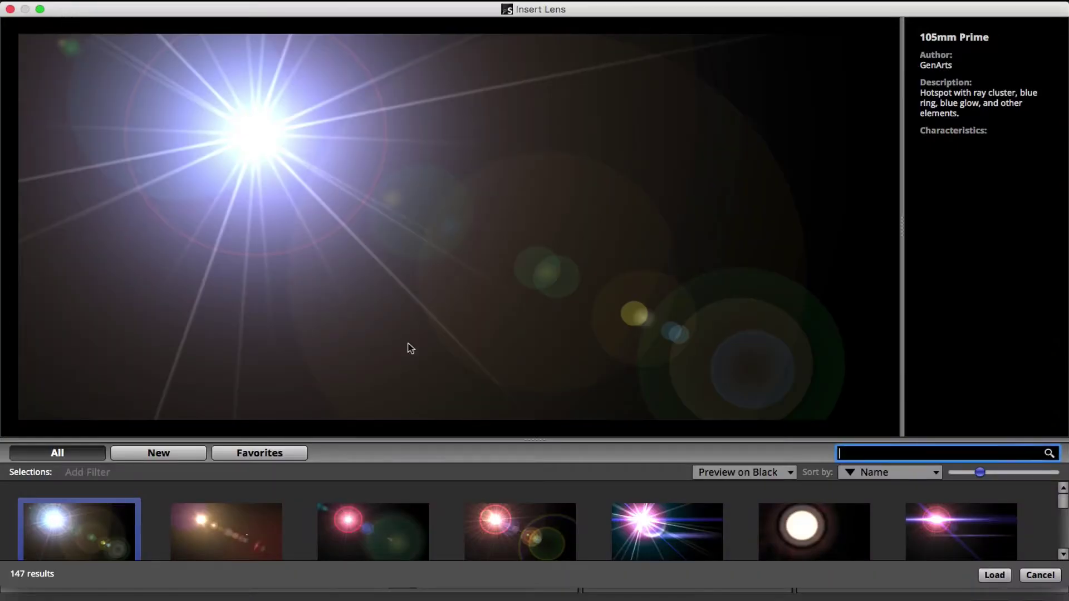
pyautogui.click(690, 551)
pyautogui.click(995, 575)
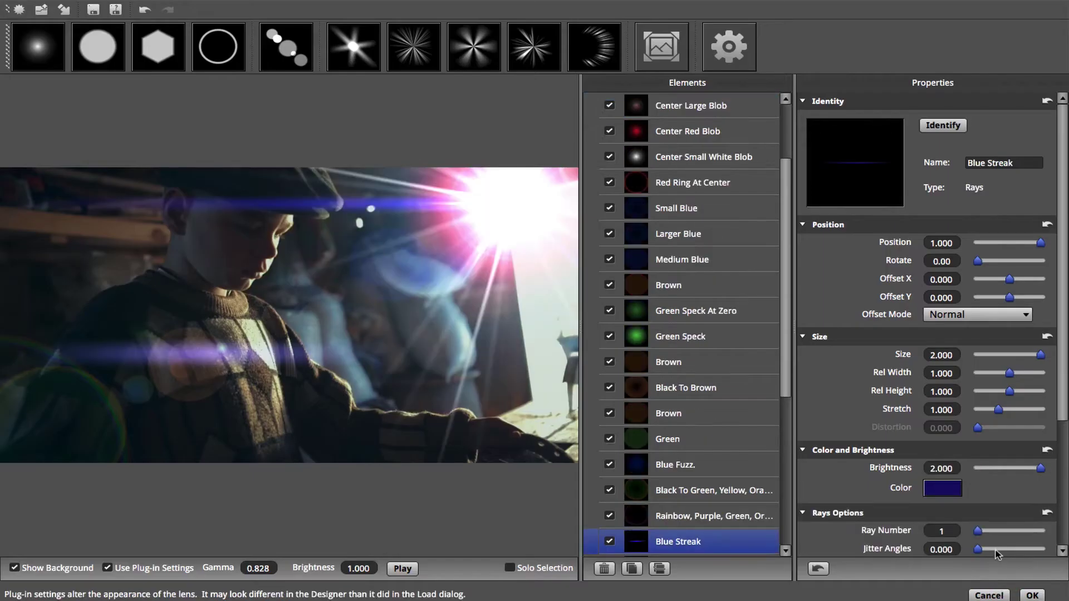
pyautogui.press('super+z')
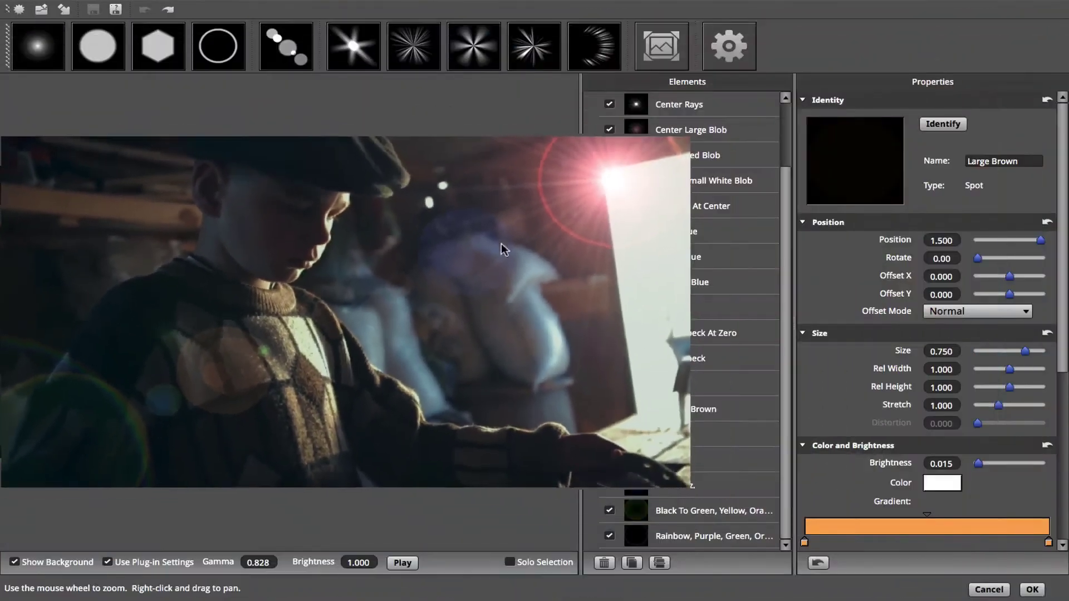
# - Identify the Center Rays element in the flare and show it alone with the background hidden
pyautogui.scroll(5, 412, 220)
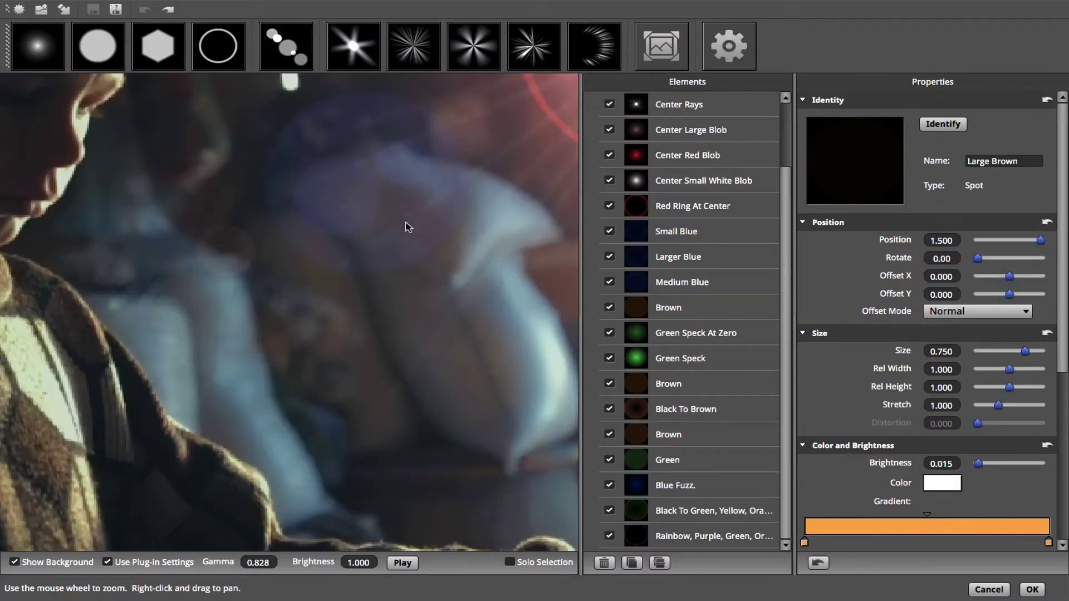
pyautogui.moveTo(413, 220); pyautogui.dragTo(253, 343)
pyautogui.moveTo(524, 175); pyautogui.dragTo(431, 197)
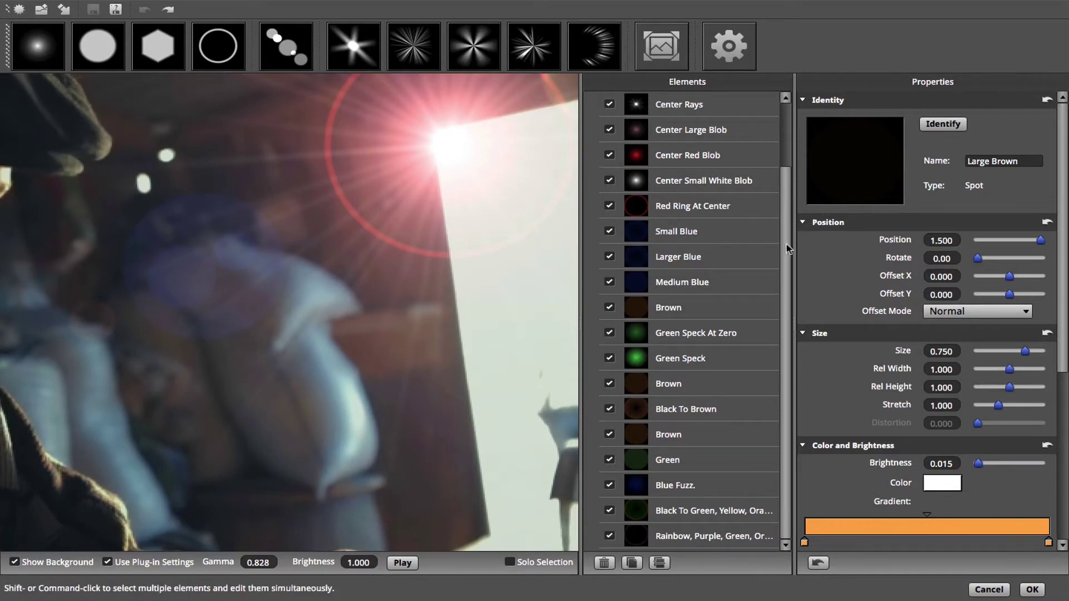
pyautogui.moveTo(787, 249); pyautogui.dragTo(791, 158)
pyautogui.click(690, 110)
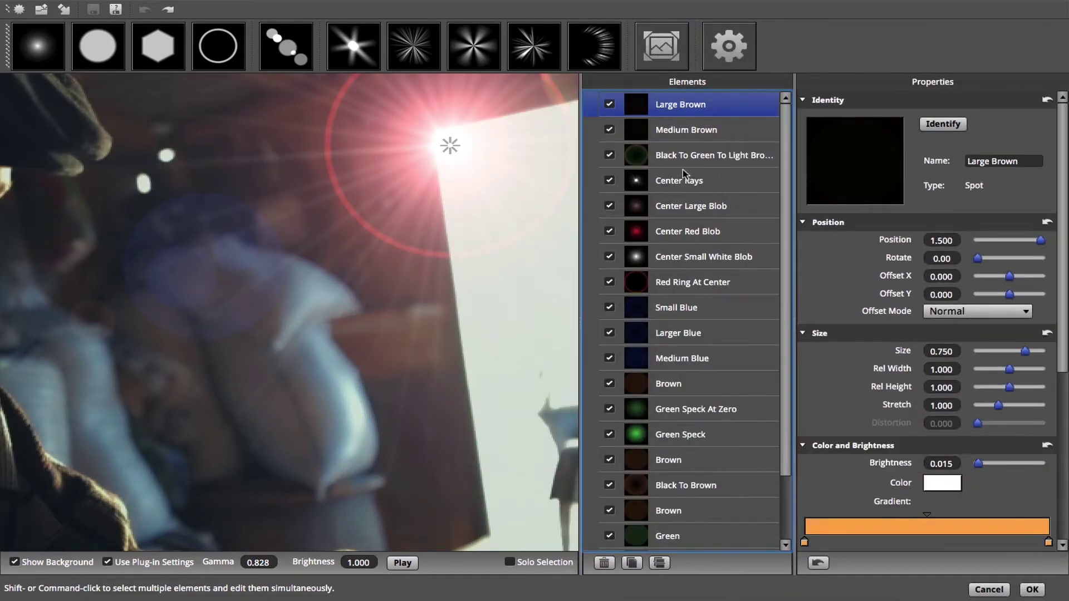
pyautogui.click(685, 183)
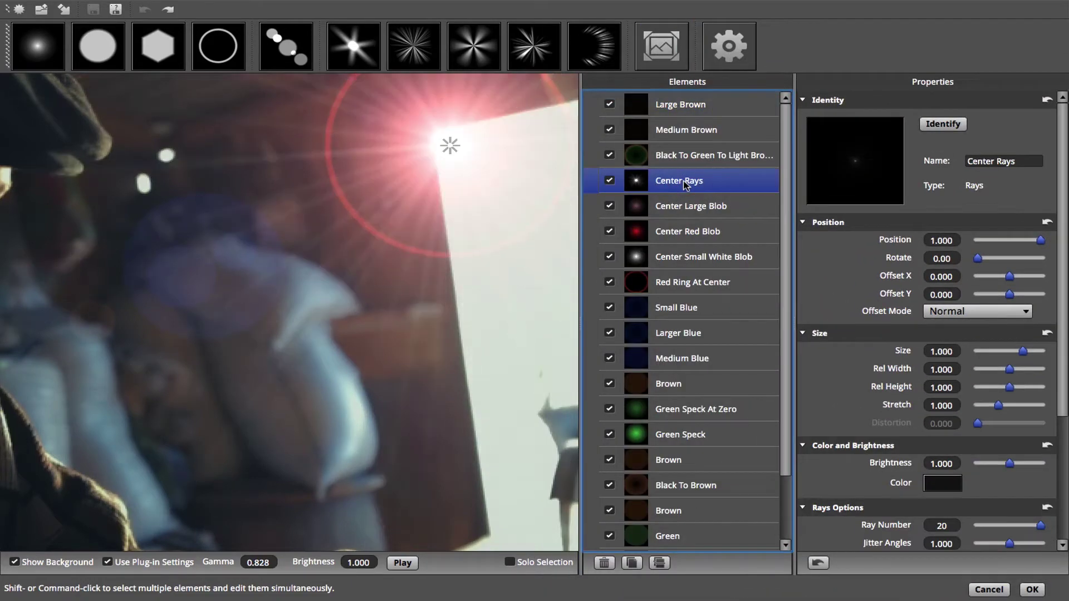
pyautogui.click(928, 127)
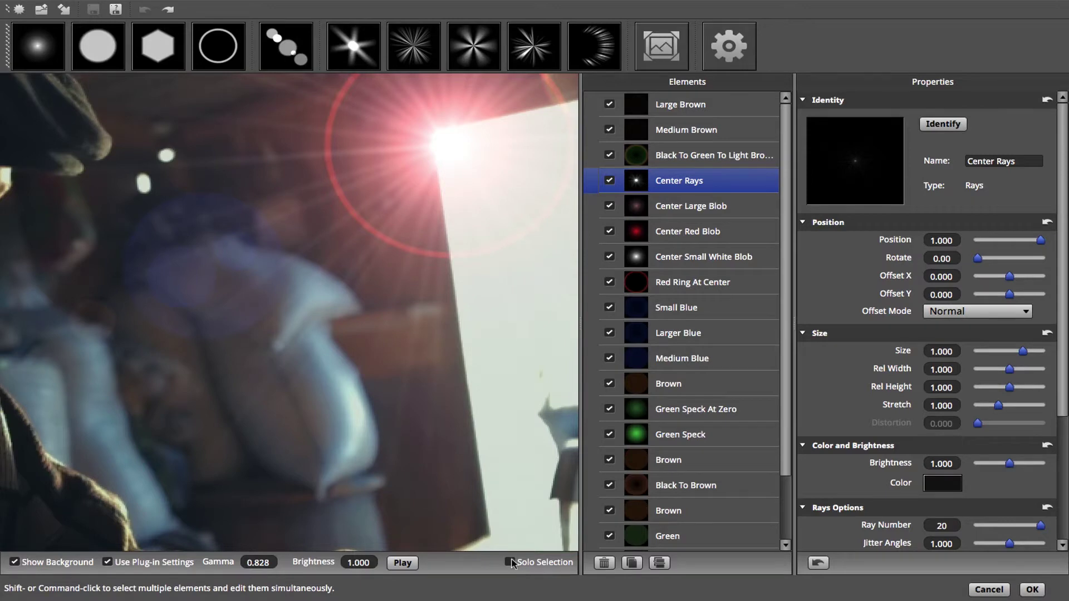
pyautogui.click(511, 563)
pyautogui.click(15, 562)
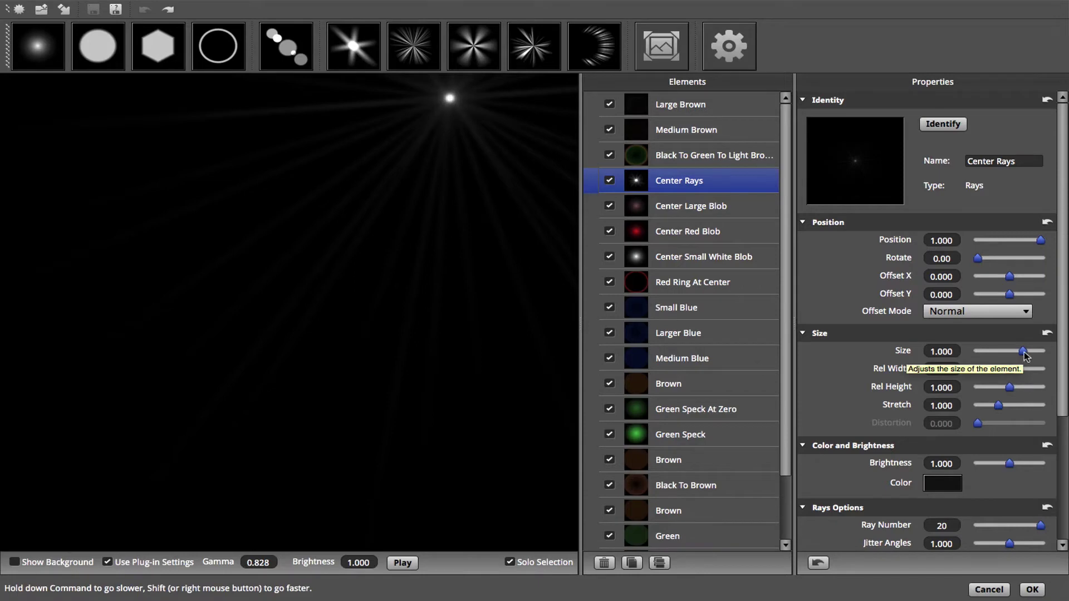
# - Try changing the position and horizontal offset of the Center Rays element
pyautogui.moveTo(1040, 241)
pyautogui.mouseDown()
pyautogui.moveTo(1019, 240)
pyautogui.moveTo(1040, 240)
pyautogui.mouseUp()
pyautogui.moveTo(1010, 276); pyautogui.dragTo(1009, 276)
pyautogui.press('super+z')
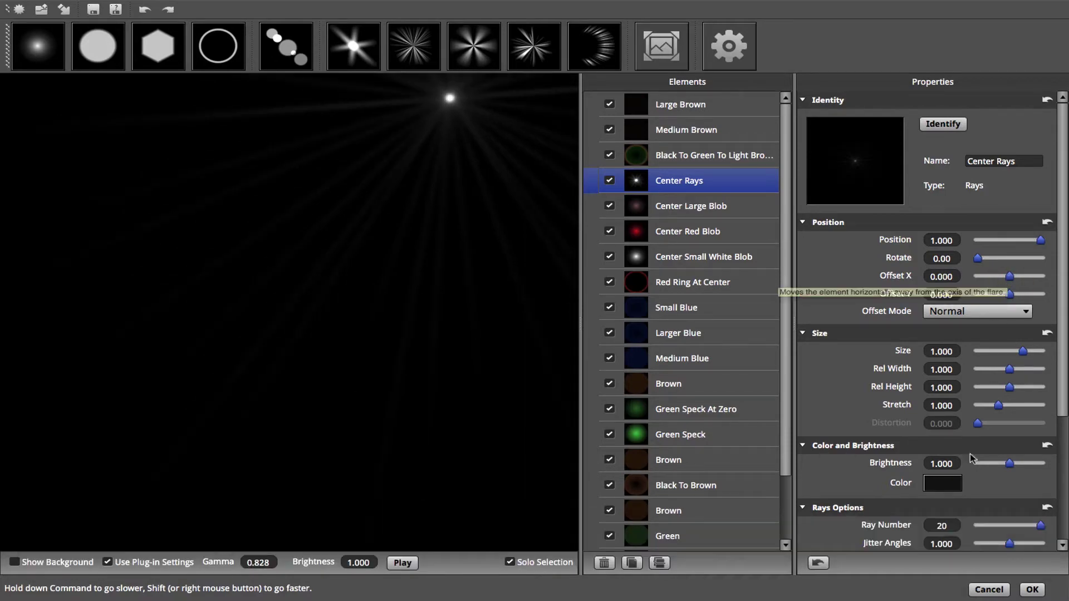
# - Set the brightness of the Center Rays to 1.720 and tint their color purple
pyautogui.moveTo(1011, 465); pyautogui.dragTo(1037, 465)
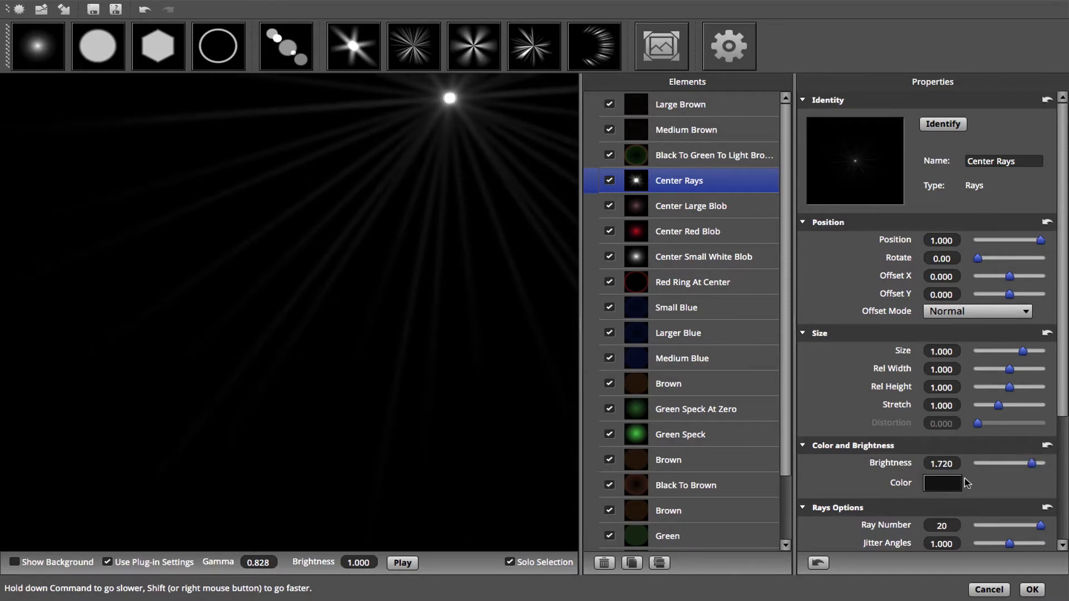
pyautogui.click(960, 483)
pyautogui.click(562, 243)
pyautogui.click(692, 403)
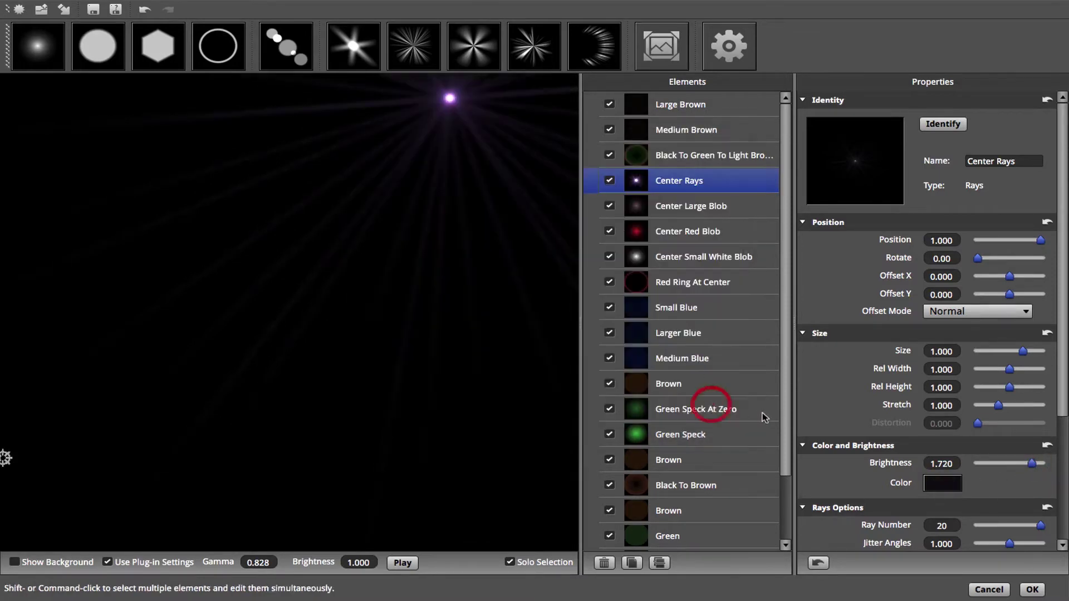
# - Adjust the rays options of the Center Rays to a ray number of 20 and jitter angles of 0.660
pyautogui.moveTo(1062, 395); pyautogui.dragTo(1066, 499)
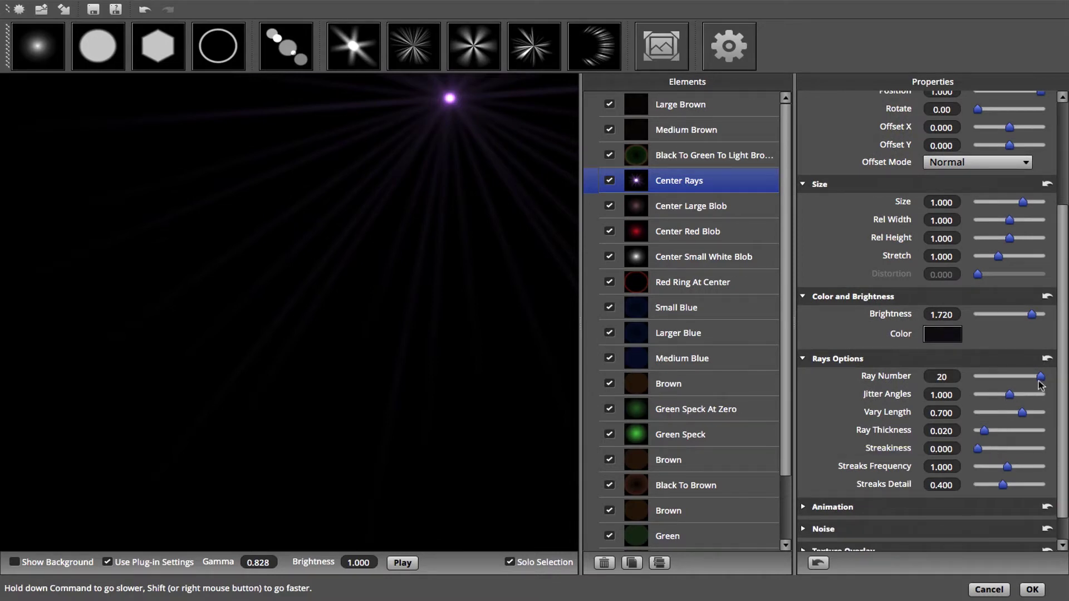
pyautogui.moveTo(1041, 377); pyautogui.dragTo(1066, 374)
pyautogui.moveTo(1009, 396)
pyautogui.mouseDown()
pyautogui.moveTo(1037, 395)
pyautogui.moveTo(924, 399)
pyautogui.moveTo(1000, 400)
pyautogui.mouseUp()
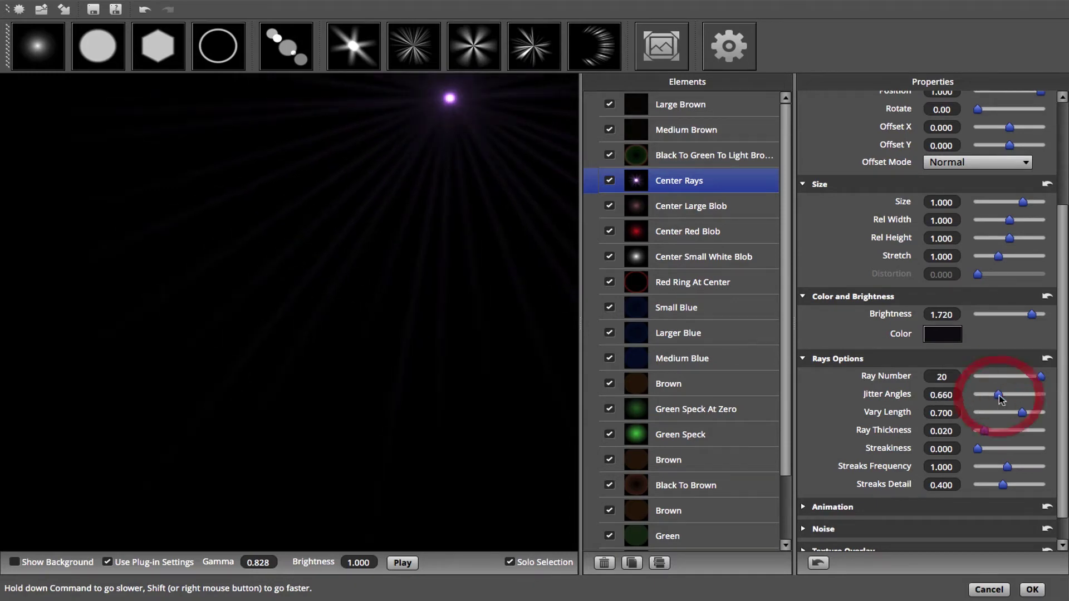
# - Set the autoscale size of the Center Rays to 0.530 and reposition the flare's hotspot further into the bright window
pyautogui.moveTo(1063, 262); pyautogui.dragTo(1062, 337)
pyautogui.click(809, 478)
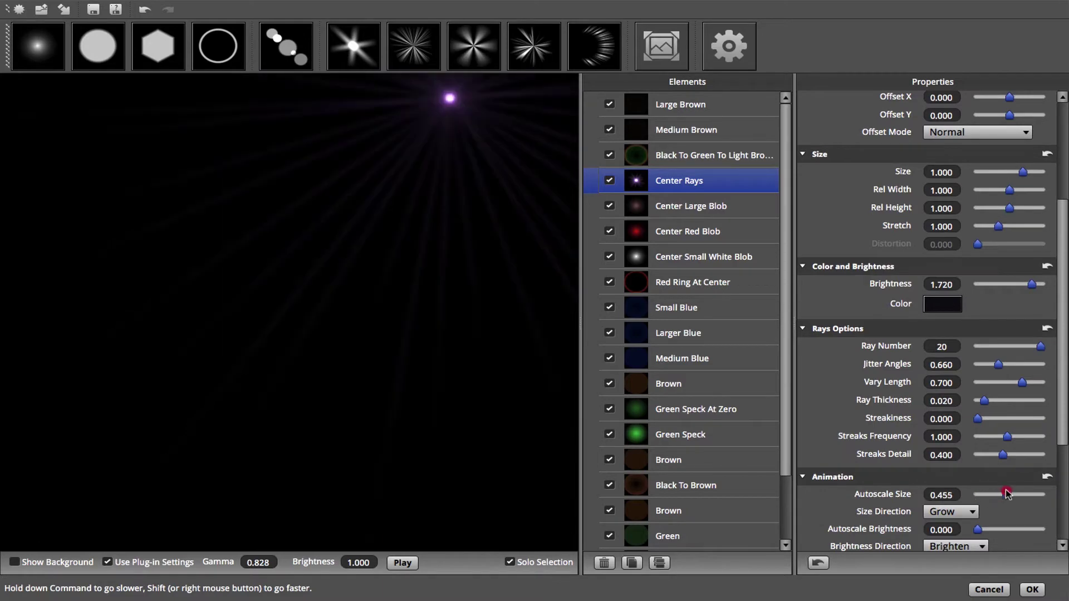
pyautogui.click(286, 253)
pyautogui.moveTo(286, 252); pyautogui.dragTo(536, 105)
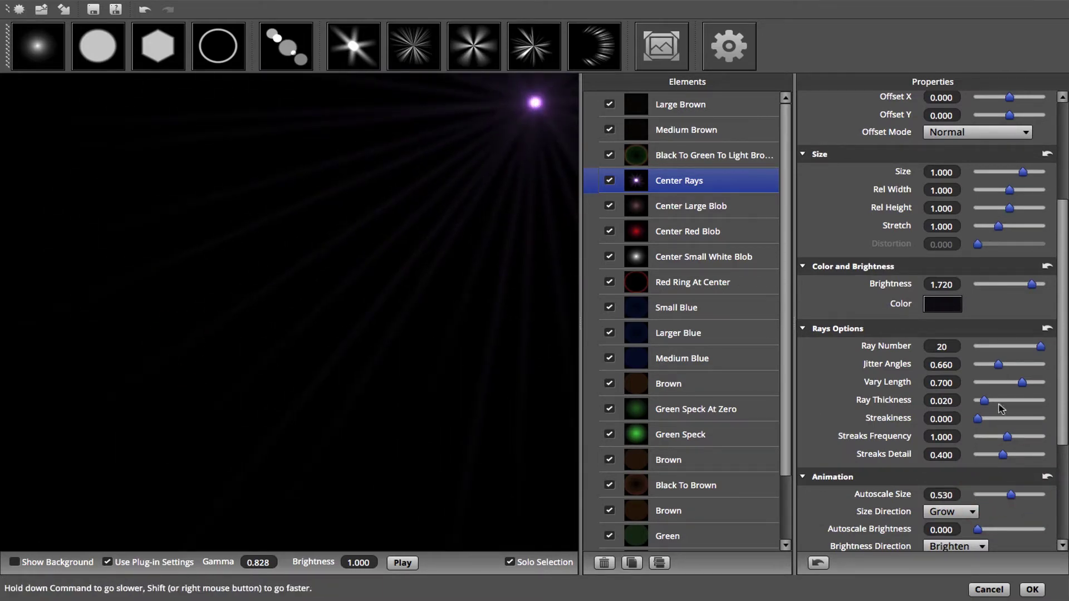
# - Give the Center Rays noise with amount 0.785, frequency 4.09 and frequency along rays 0.000
pyautogui.scroll(-5, 1063, 380)
pyautogui.click(802, 496)
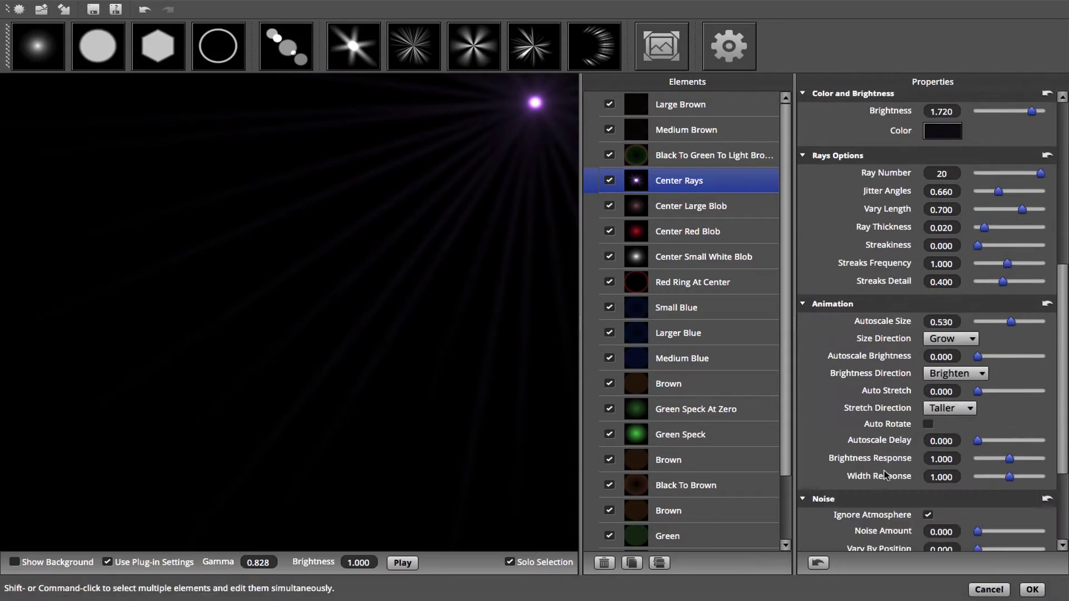
pyautogui.scroll(-4, 1062, 294)
pyautogui.moveTo(973, 394)
pyautogui.mouseDown()
pyautogui.moveTo(1023, 395)
pyautogui.moveTo(1049, 427)
pyautogui.moveTo(983, 427)
pyautogui.moveTo(1004, 427)
pyautogui.mouseUp()
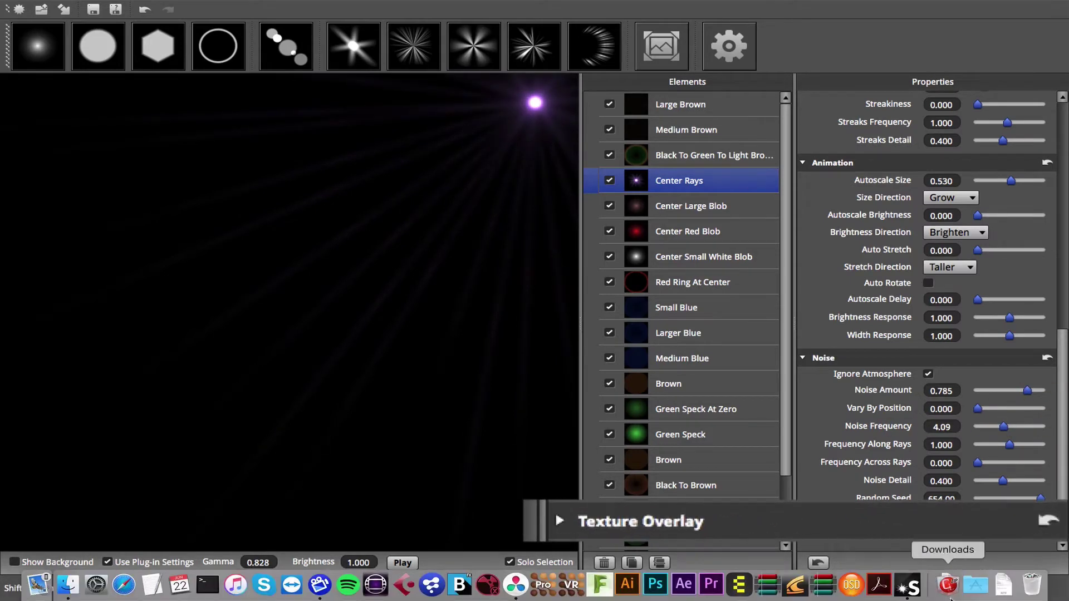
pyautogui.moveTo(1009, 445); pyautogui.dragTo(975, 445)
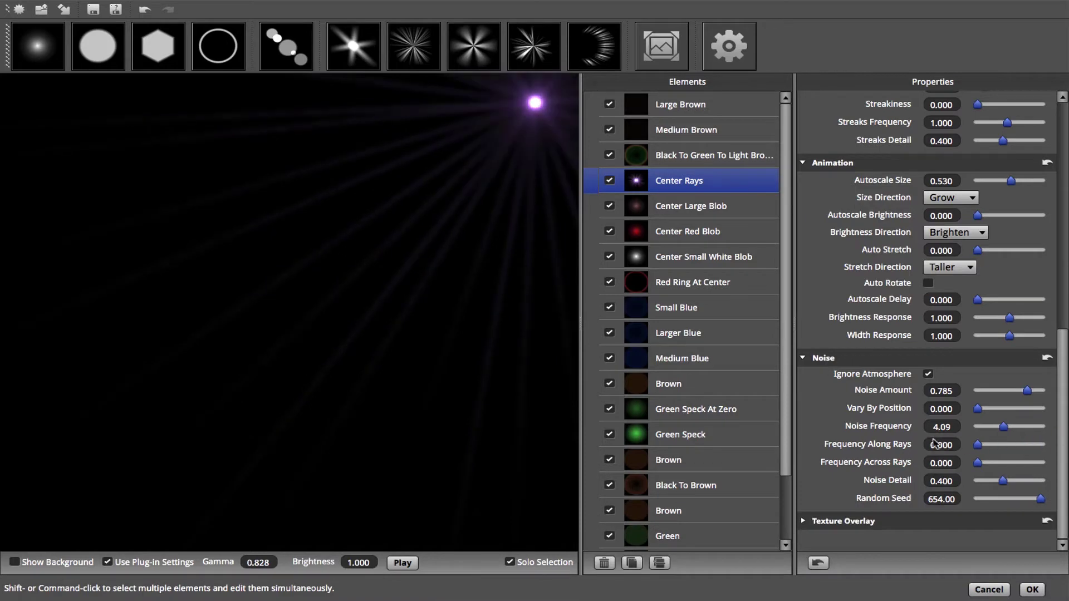
# - Expand the Texture Overlay options of the Center Rays and show the complete flare over the background again
pyautogui.click(807, 520)
pyautogui.moveTo(1062, 334); pyautogui.dragTo(1062, 384)
pyautogui.click(41, 564)
pyautogui.click(511, 562)
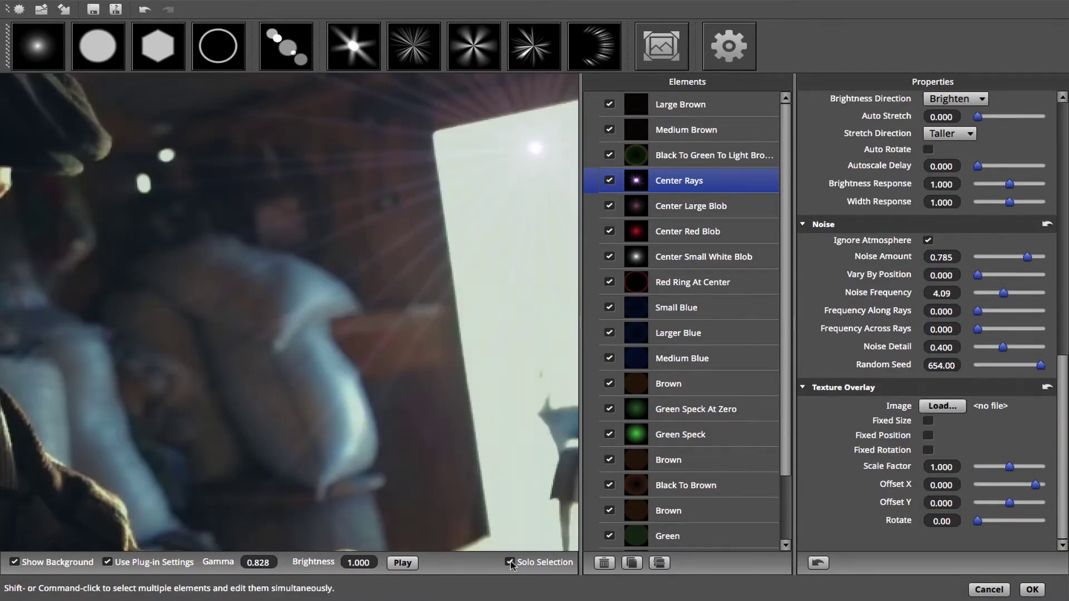
pyautogui.scroll(-2, 425, 362)
pyautogui.scroll(1, 323, 280)
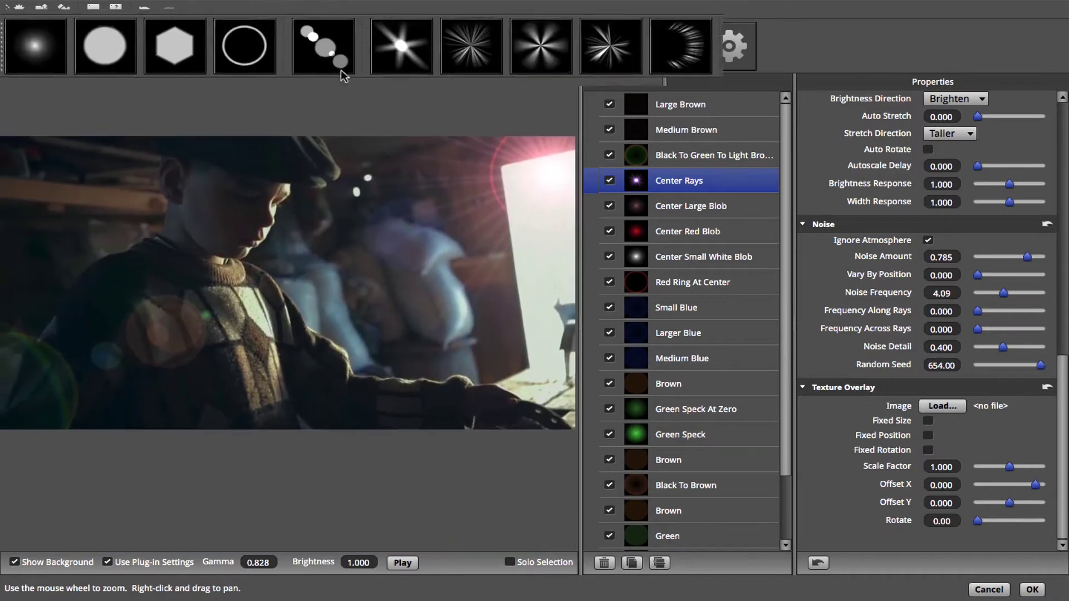
# - Add a polygon element, apply the saved red-green-blue gradient with black ends, and set its position to -1.000
pyautogui.click(234, 49)
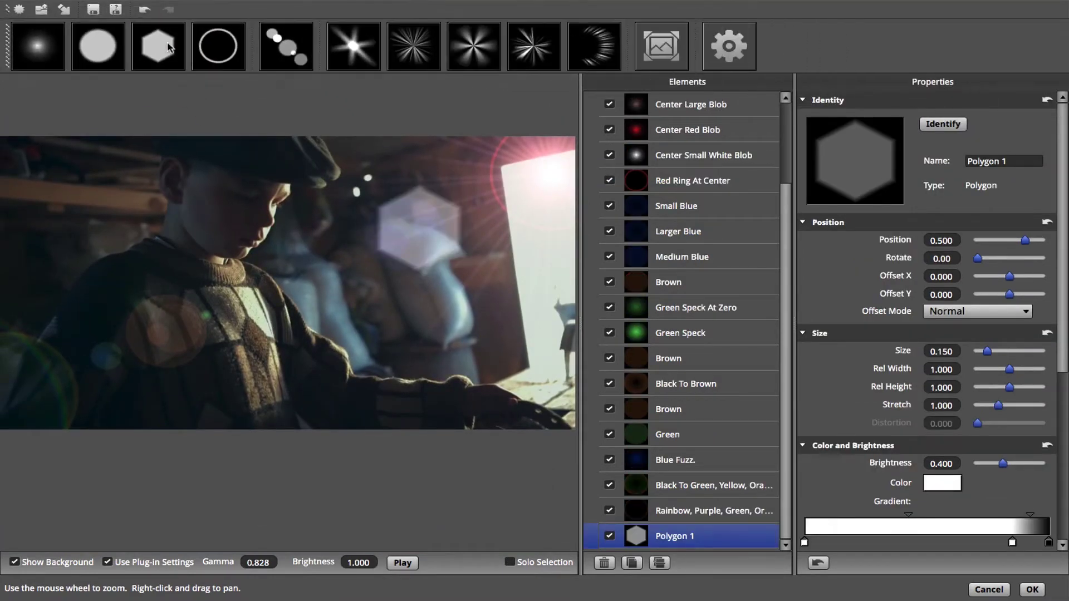
pyautogui.click(907, 380)
pyautogui.click(844, 440)
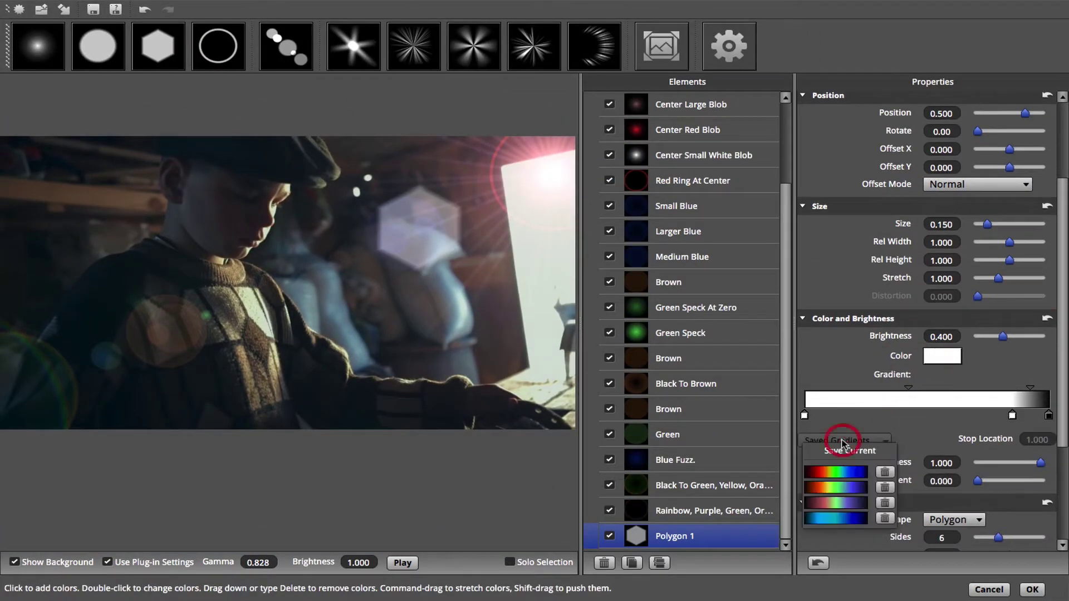
pyautogui.click(852, 508)
pyautogui.moveTo(1027, 116); pyautogui.dragTo(976, 114)
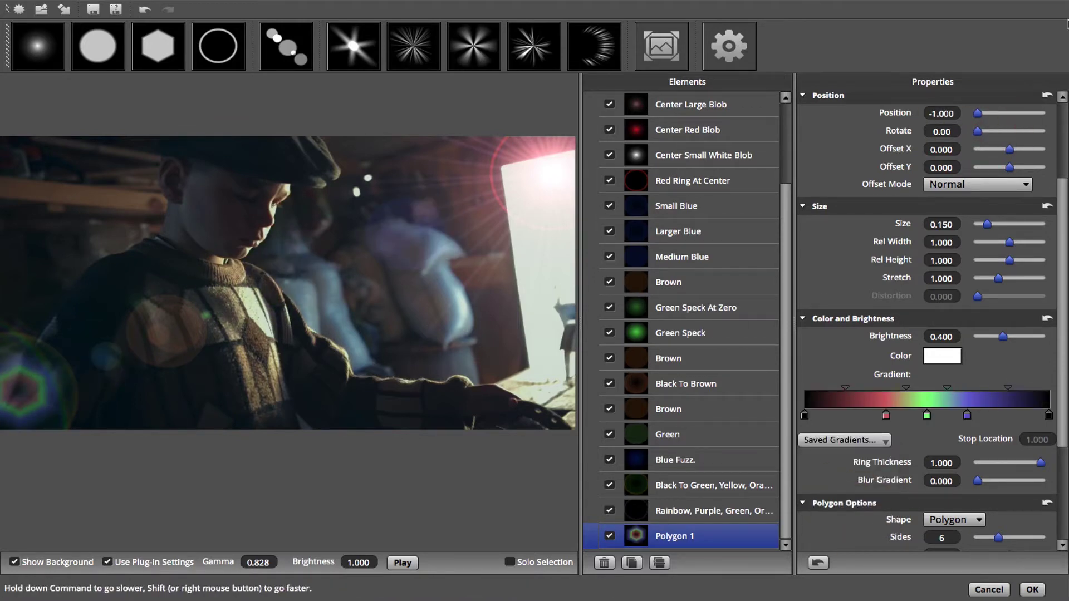
# - Add a texture element using glint-5.jpg from the Desktop and move it over the polygon at the flare's far end
pyautogui.click(659, 59)
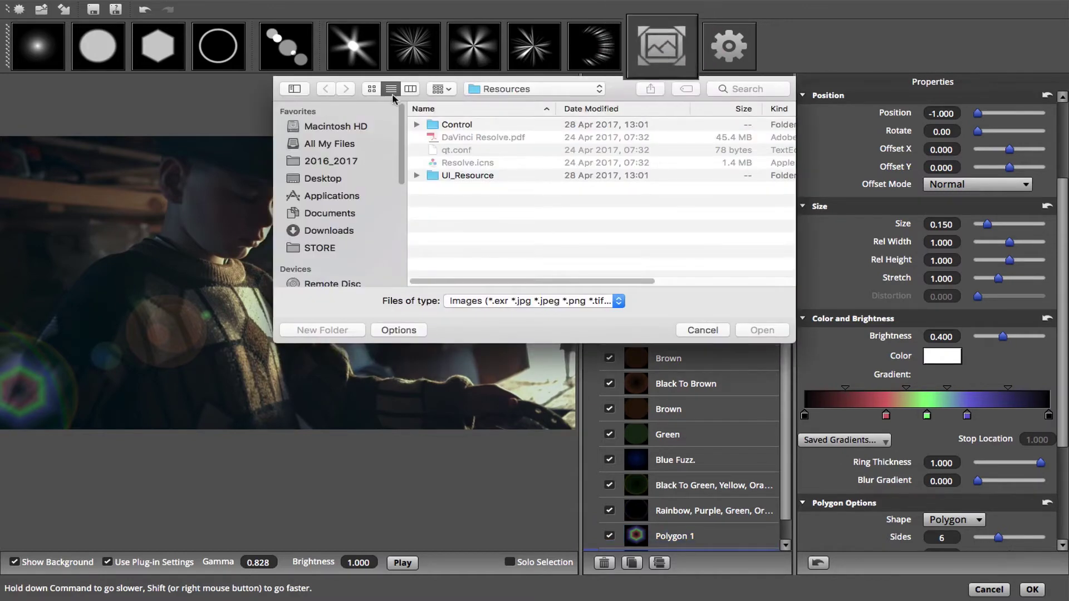
pyautogui.click(335, 178)
pyautogui.doubleClick(482, 128)
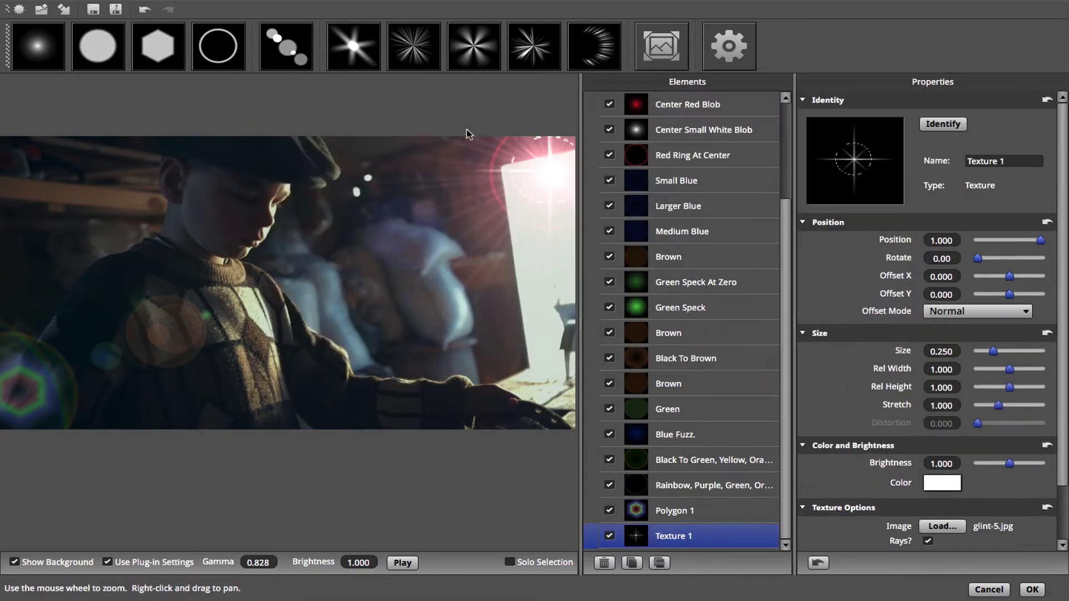
pyautogui.moveTo(1039, 252); pyautogui.dragTo(986, 255)
pyautogui.moveTo(993, 352); pyautogui.dragTo(993, 354)
# - Add an Advanced Element of size 0.610, coloured pale violet (243, 197, 255), with ring thickness 0.695 and blur gradient 0.595
pyautogui.click(729, 45)
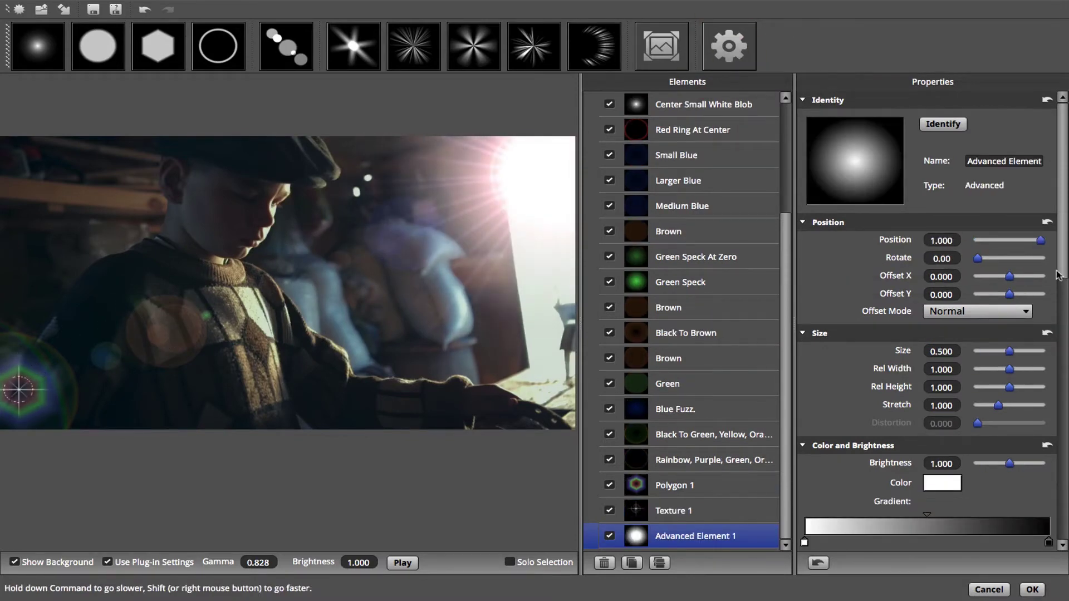
pyautogui.scroll(-3, 1033, 236)
pyautogui.scroll(4, 1033, 235)
pyautogui.click(942, 361)
pyautogui.click(555, 262)
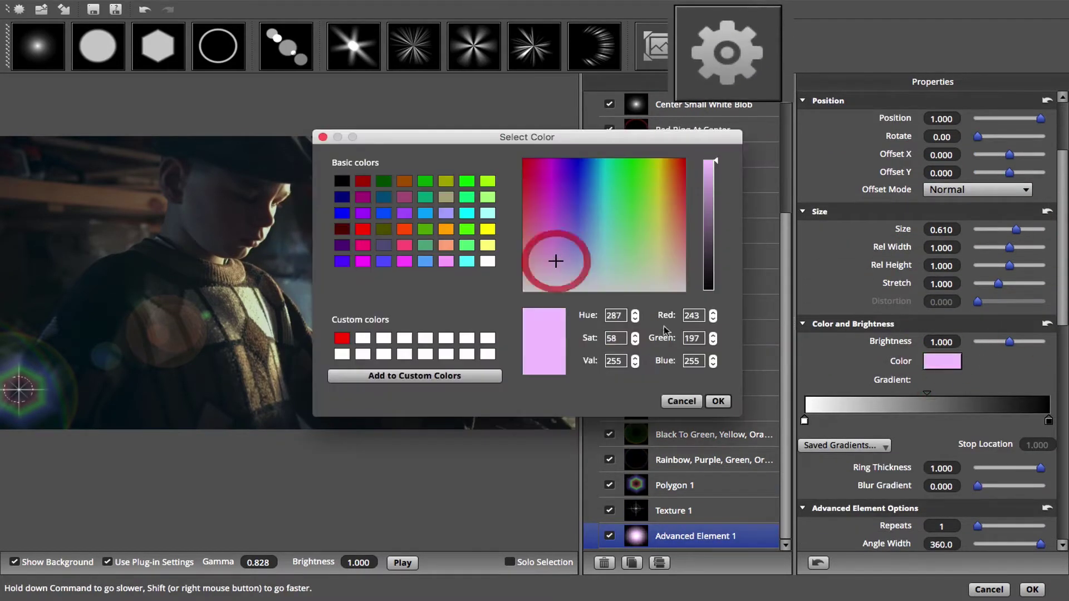
pyautogui.click(718, 402)
pyautogui.moveTo(1040, 469); pyautogui.dragTo(1015, 486)
# - Set the Advanced Element to 3 repeats with an angle width of 360.0
pyautogui.moveTo(1063, 322); pyautogui.dragTo(1061, 397)
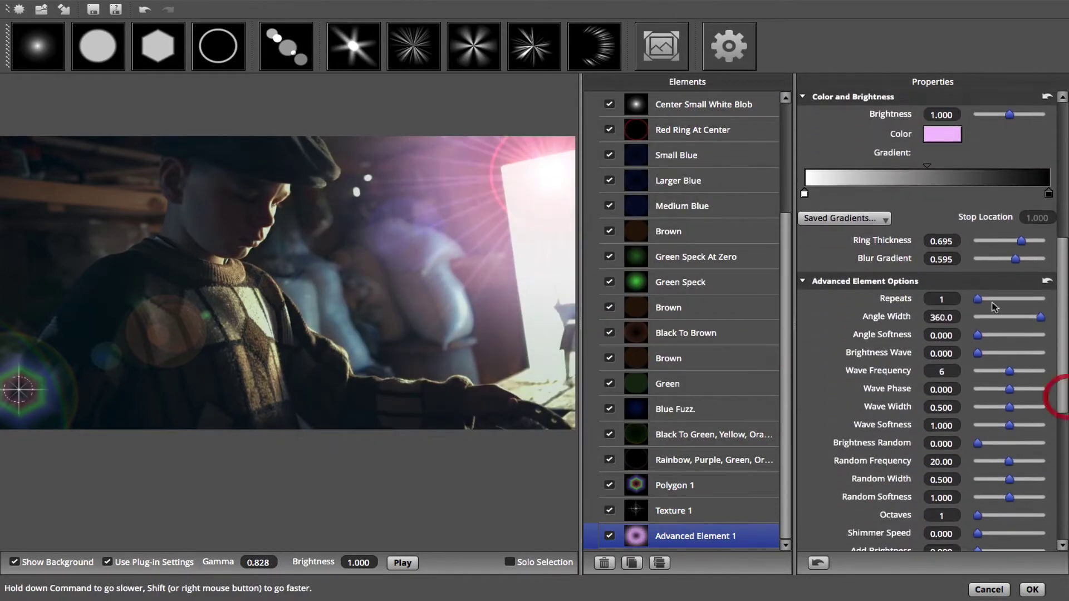
pyautogui.moveTo(985, 299); pyautogui.dragTo(1043, 317)
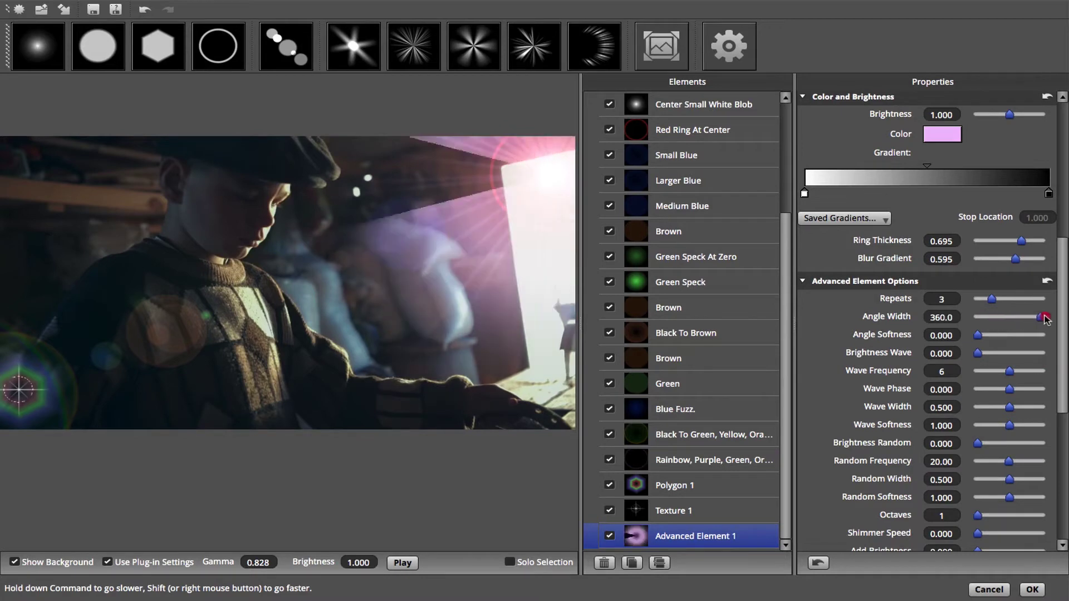
pyautogui.moveTo(1067, 378); pyautogui.dragTo(1066, 513)
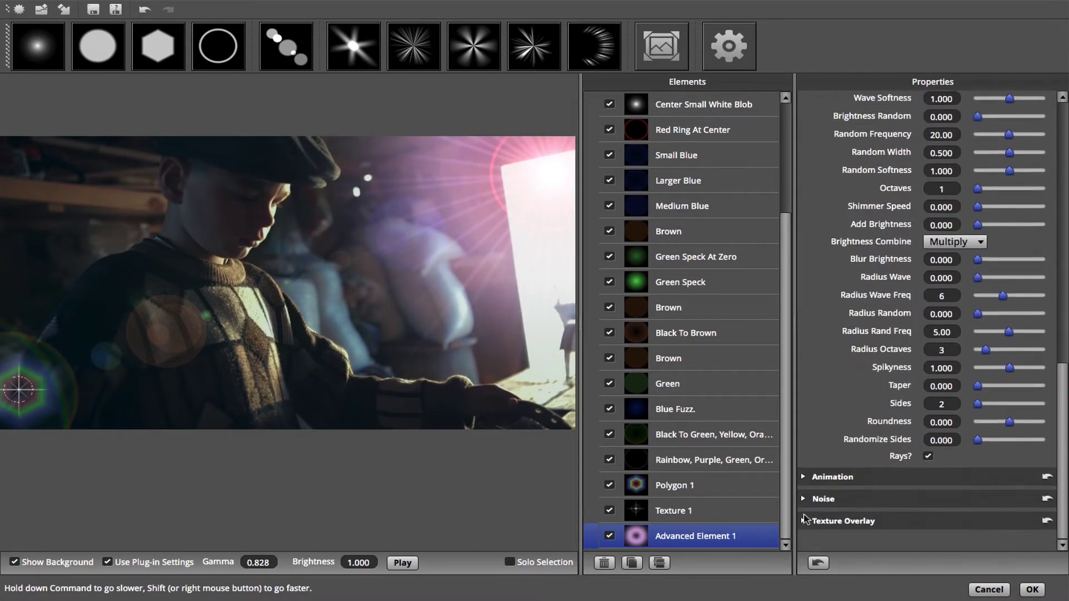
# - Delete the Texture 1 and Polygon 1 elements from the flare
pyautogui.press('Up')
pyautogui.press('Up')
pyautogui.press('Up')
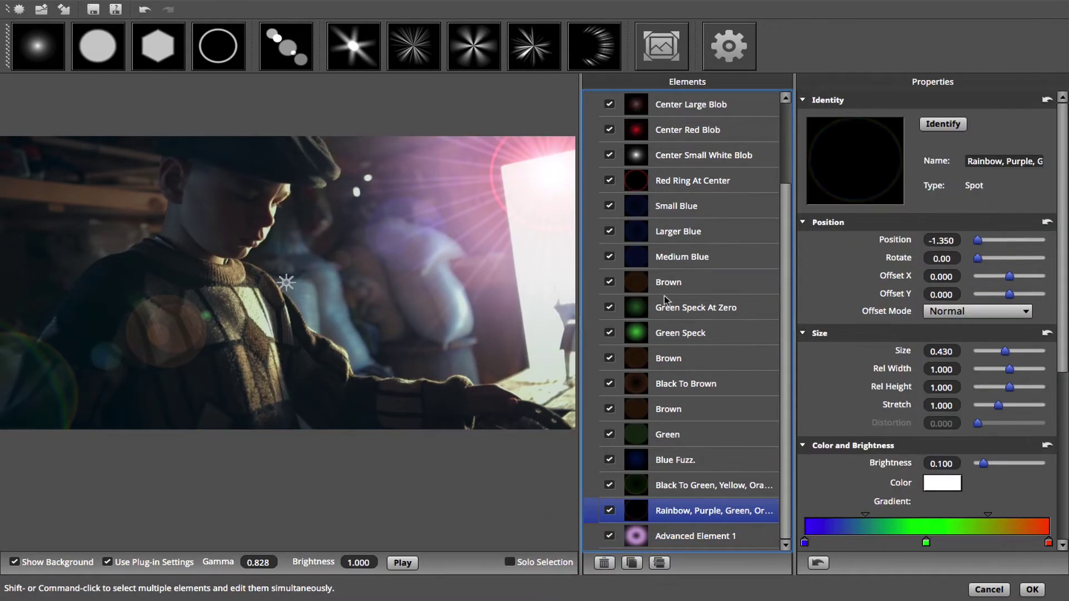
# - Duplicate the Red Ring At Center element and set the copy's size to 0.315
pyautogui.click(691, 180)
pyautogui.click(632, 563)
pyautogui.moveTo(1024, 352); pyautogui.dragTo(998, 353)
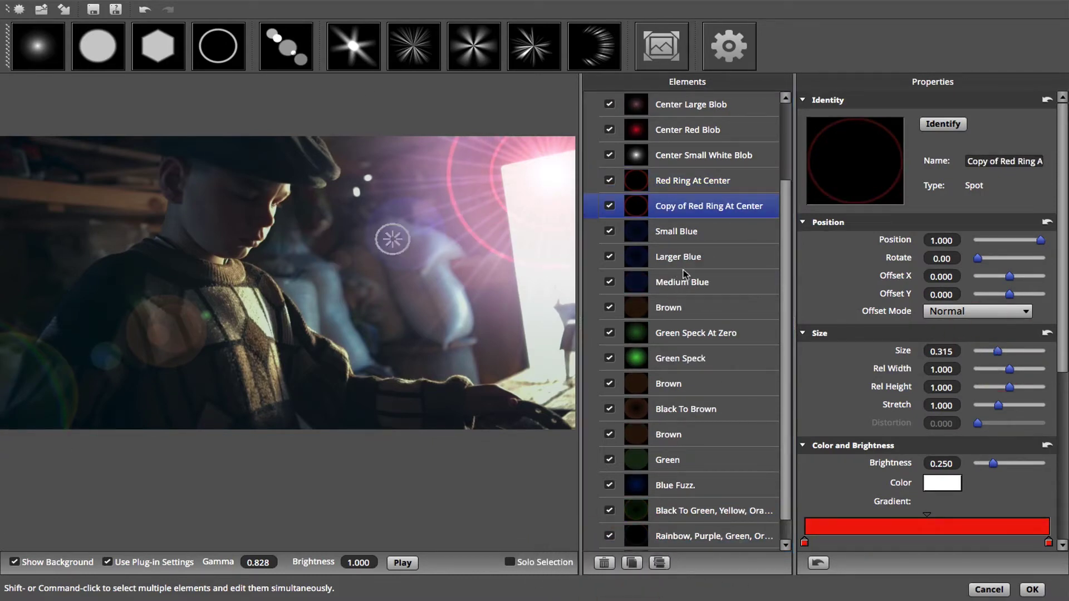
# - Group the elements from the red ring copy through the Brown element below Medium Blue, and expand the group
pyautogui.keyDown('shift'); pyautogui.click(676, 307); pyautogui.keyUp('shift')
pyautogui.press('super+g')
pyautogui.click(591, 282)
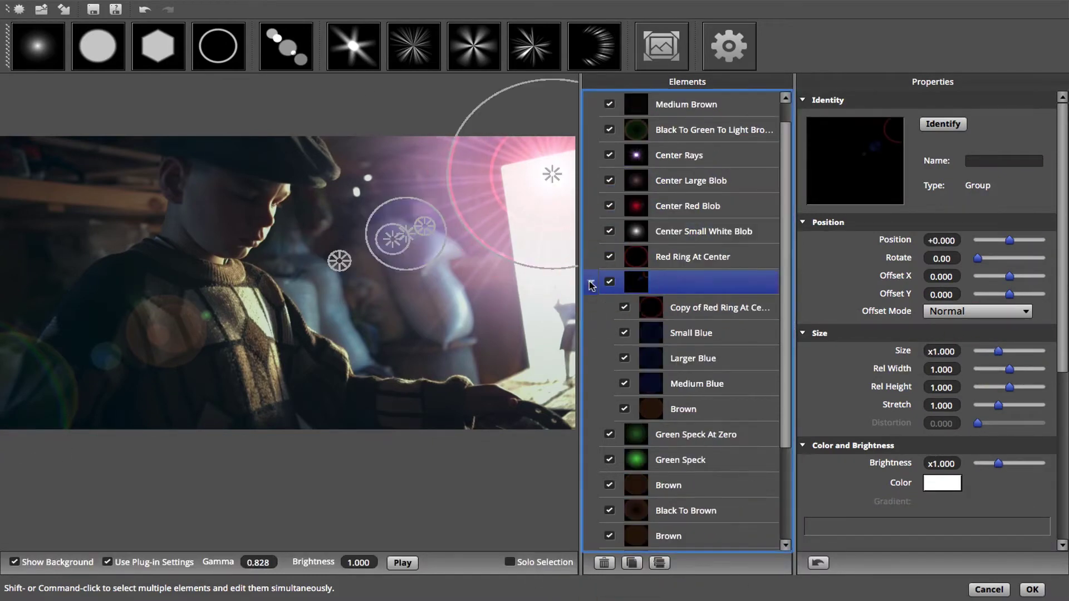
# - Save the flare as a preset named with the author's first name plus 001, tag it Abstract, and apply the design to the clip
pyautogui.click(92, 9)
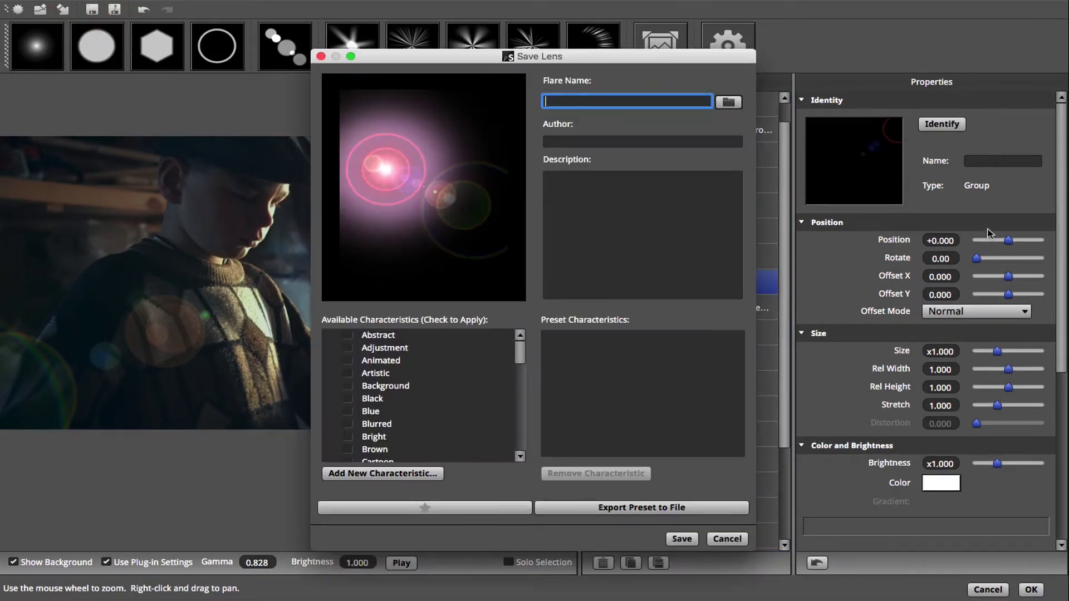
pyautogui.write('Dan001')
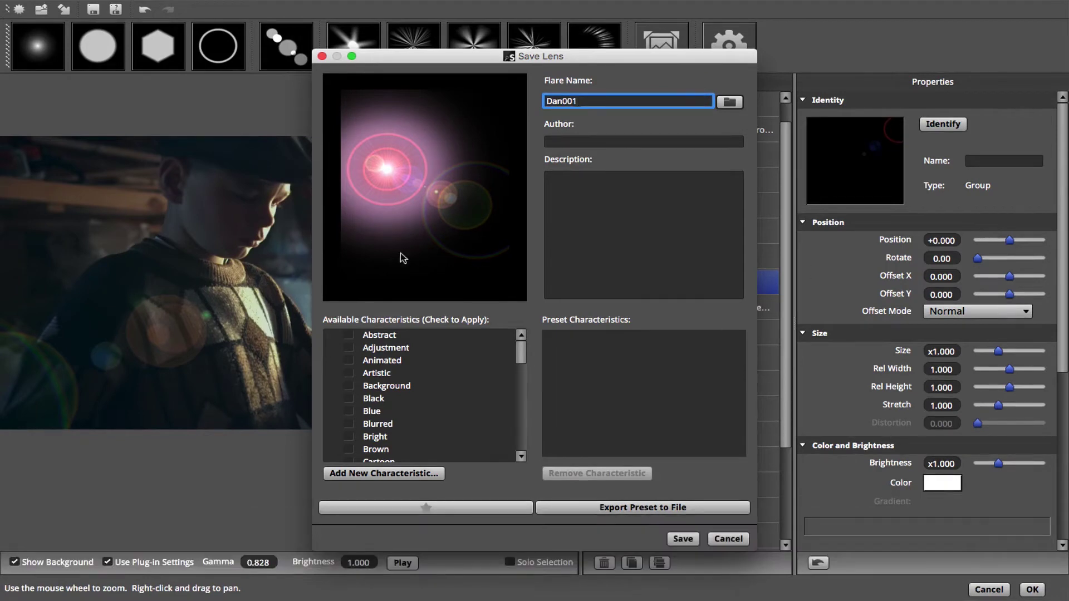
pyautogui.click(348, 335)
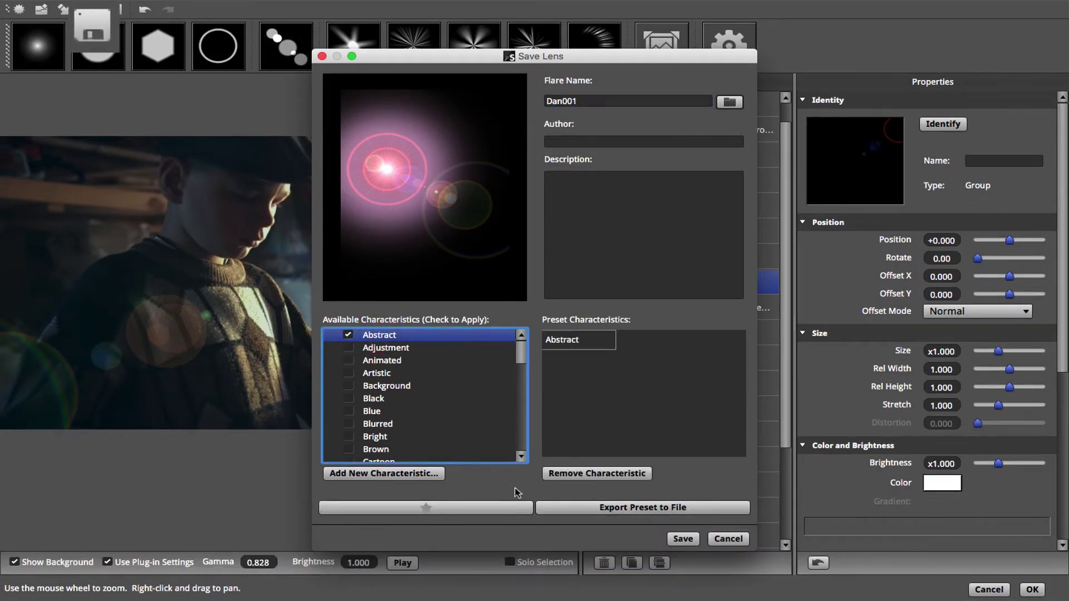
pyautogui.click(682, 539)
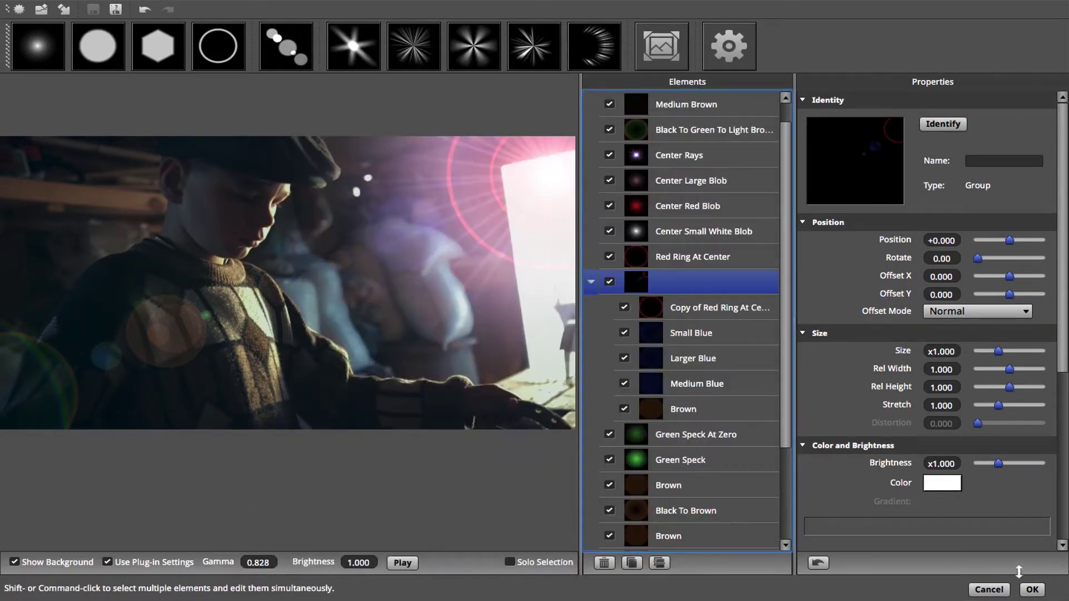
pyautogui.click(1030, 587)
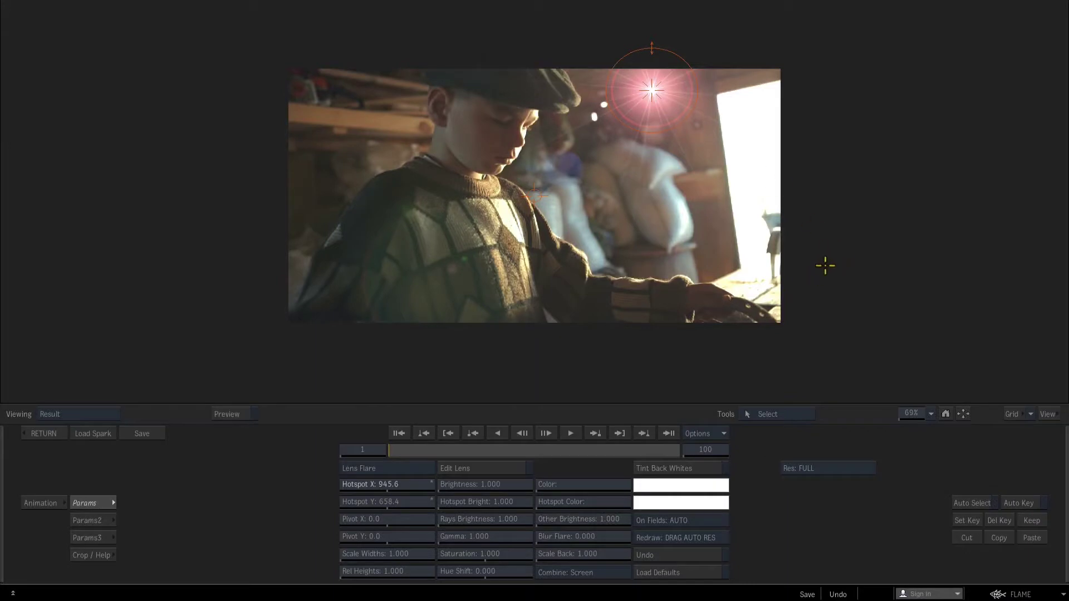
# - Move the flare's hotspot to about X 1036.6, Y 631.4, and switch the effect to Lens Flare AutoTrack
pyautogui.moveTo(646, 100)
pyautogui.mouseDown()
pyautogui.moveTo(696, 106)
pyautogui.moveTo(610, 137)
pyautogui.moveTo(562, 99)
pyautogui.moveTo(649, 86)
pyautogui.moveTo(632, 86)
pyautogui.mouseUp()
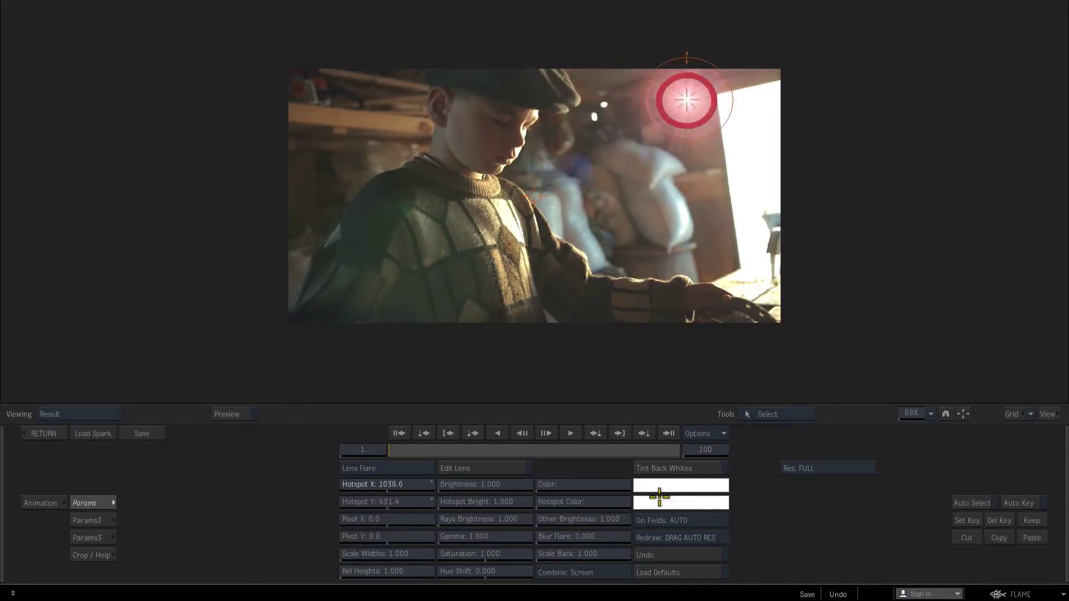
pyautogui.click(366, 469)
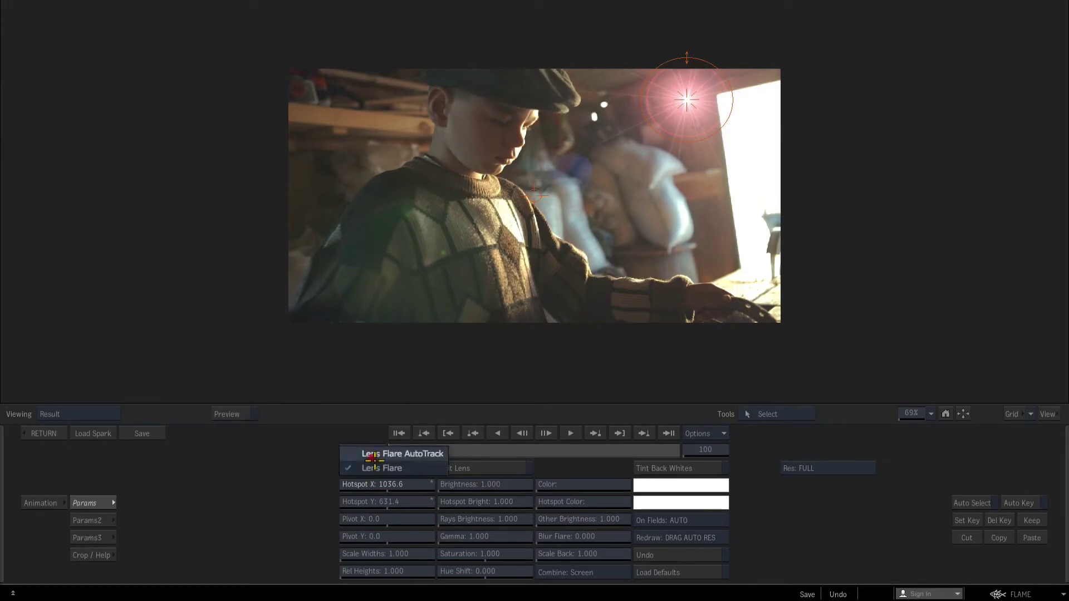
pyautogui.click(375, 454)
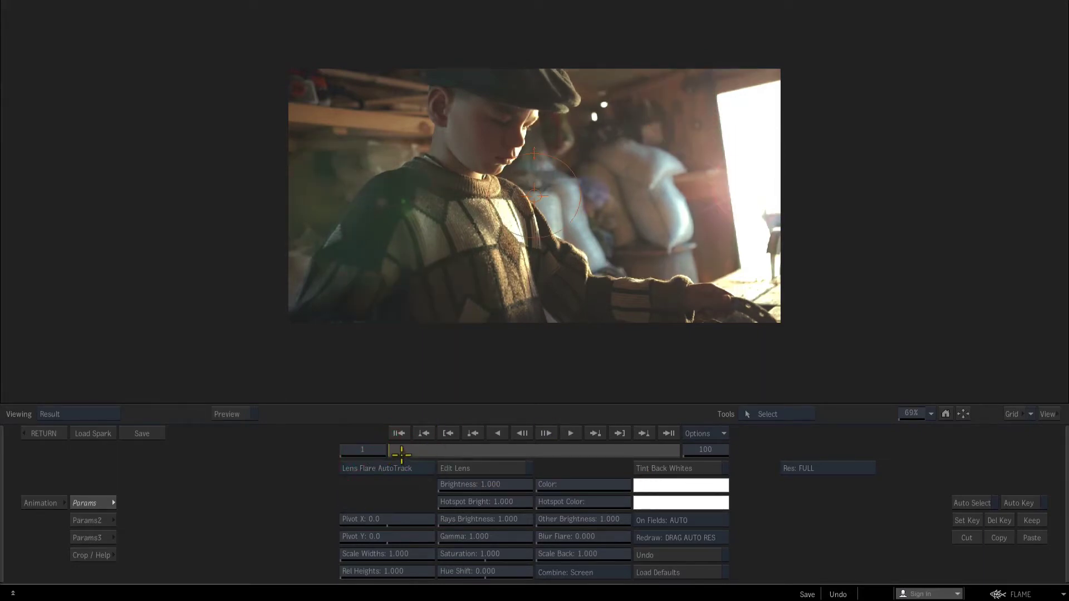
pyautogui.moveTo(401, 448); pyautogui.dragTo(377, 465)
# - Check the automatic hotspot tracking across the clip and set Blur For Auto to 0.029
pyautogui.click(100, 521)
pyautogui.moveTo(472, 471); pyautogui.dragTo(597, 444)
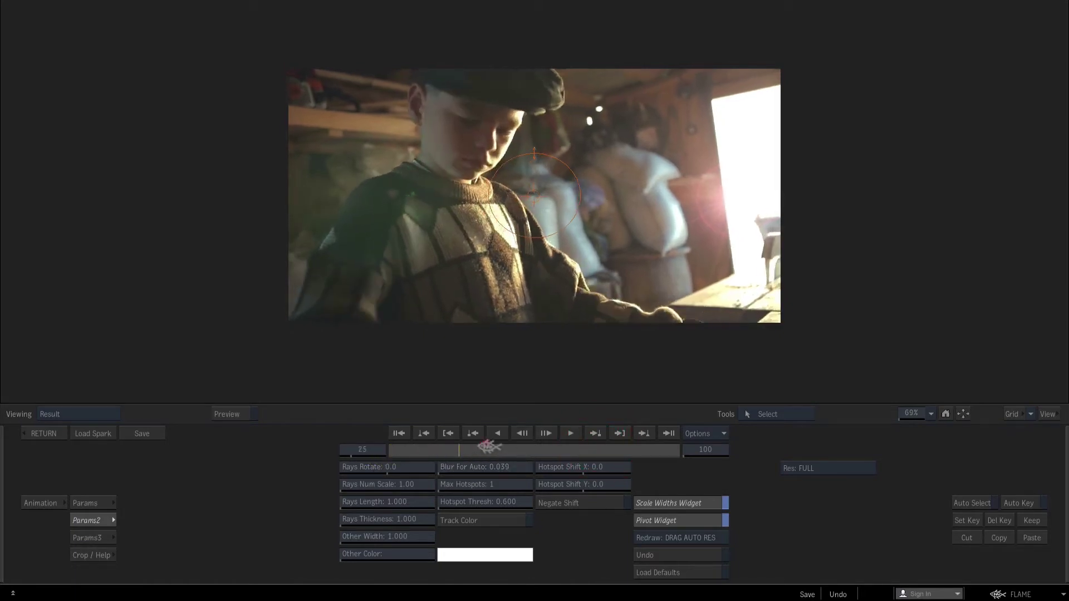
pyautogui.click(283, 465)
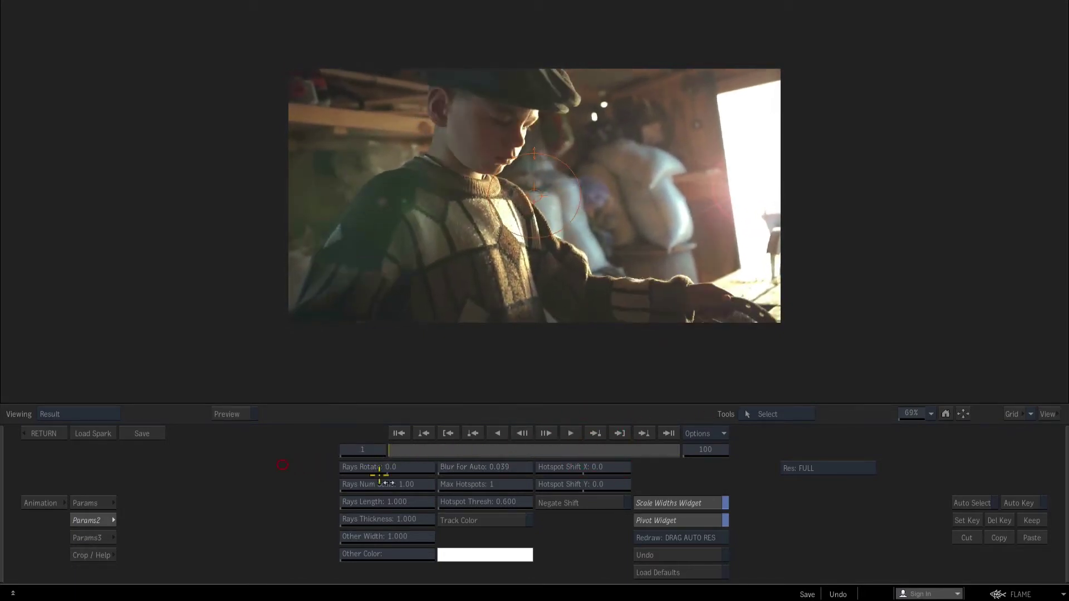
pyautogui.moveTo(493, 472); pyautogui.dragTo(430, 472)
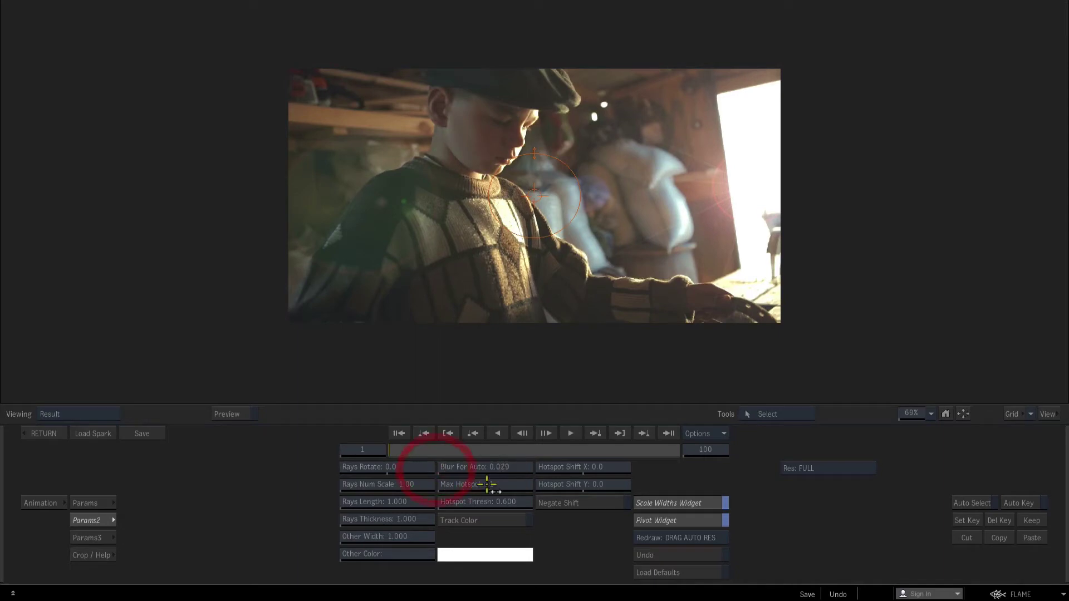
# - Replace the S_LensFlare node in the batch schematic with an S_LensFlareTrack Sparks node
pyautogui.click(50, 433)
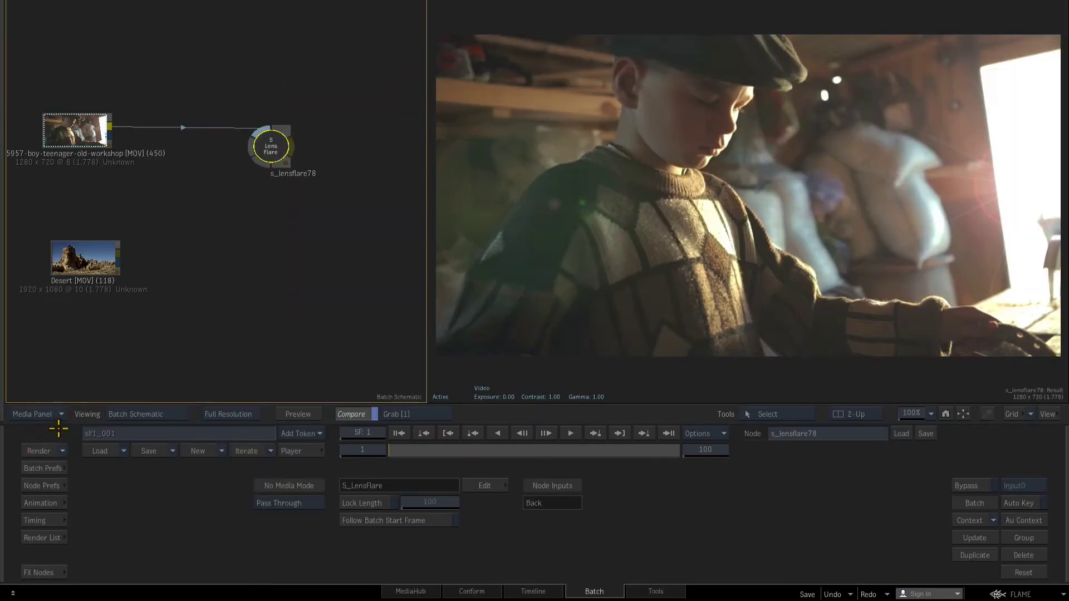
pyautogui.moveTo(271, 146); pyautogui.dragTo(538, 578)
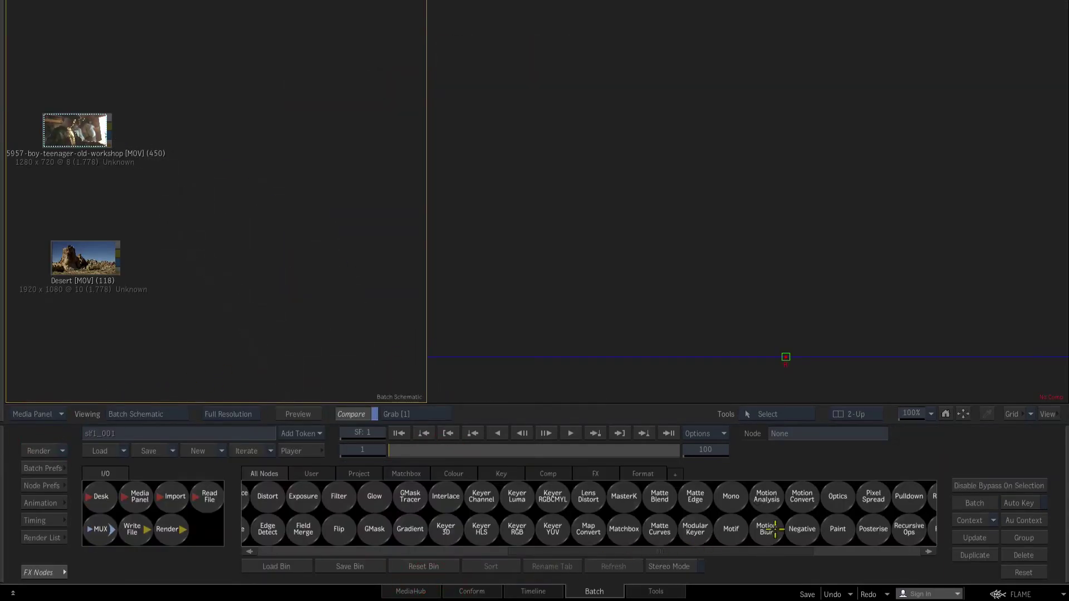
pyautogui.click(587, 478)
pyautogui.moveTo(579, 497); pyautogui.dragTo(269, 128)
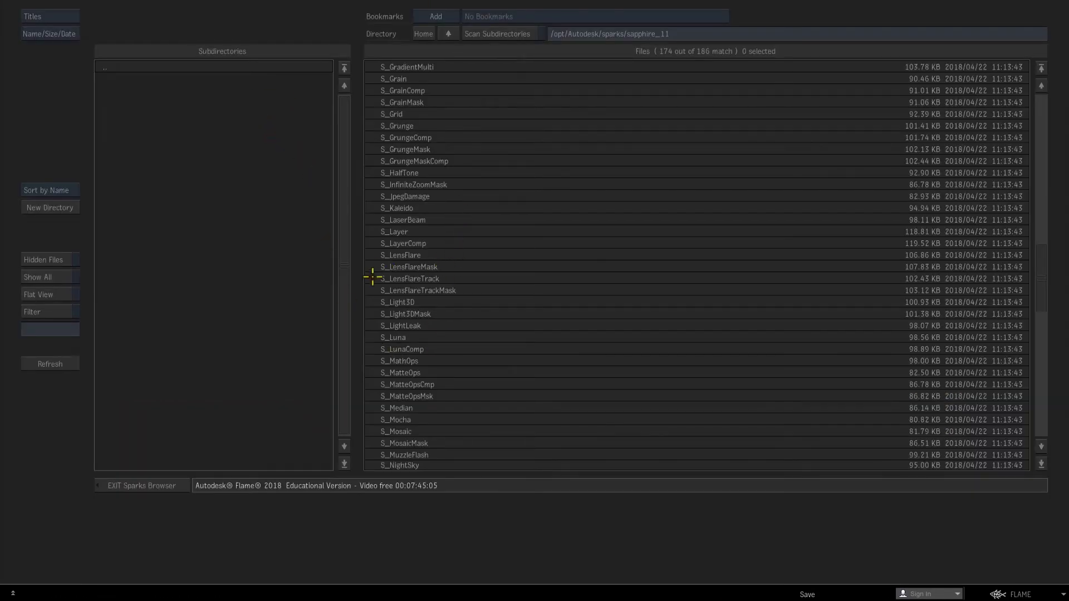
pyautogui.click(401, 279)
pyautogui.click(423, 281)
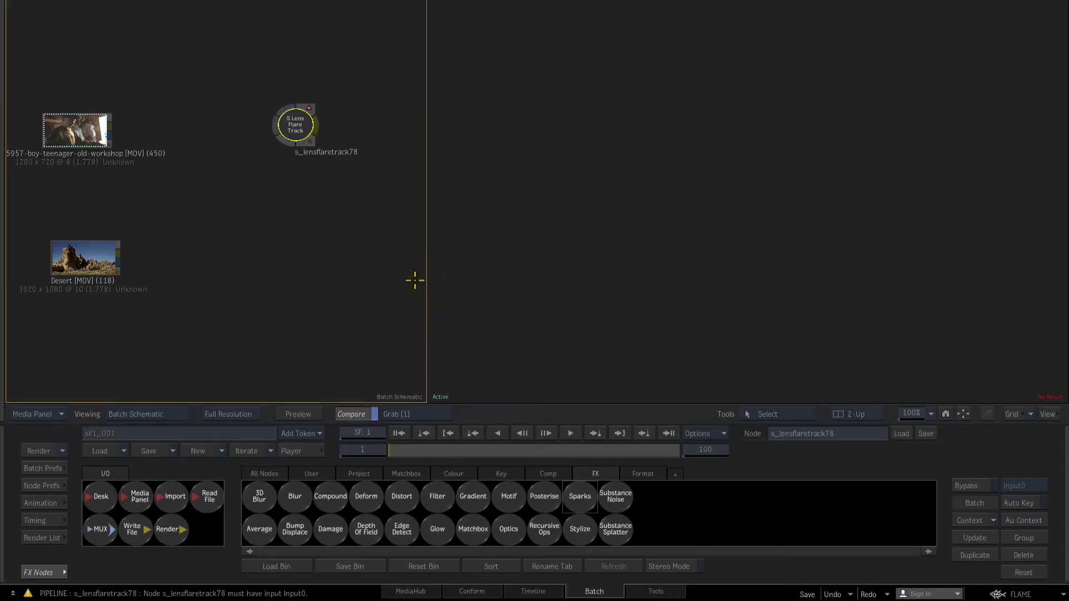
# - Connect the boy-teenager-old-workshop clip to both the Back and Track inputs of the S_LensFlareTrack node
pyautogui.moveTo(112, 127); pyautogui.dragTo(283, 107)
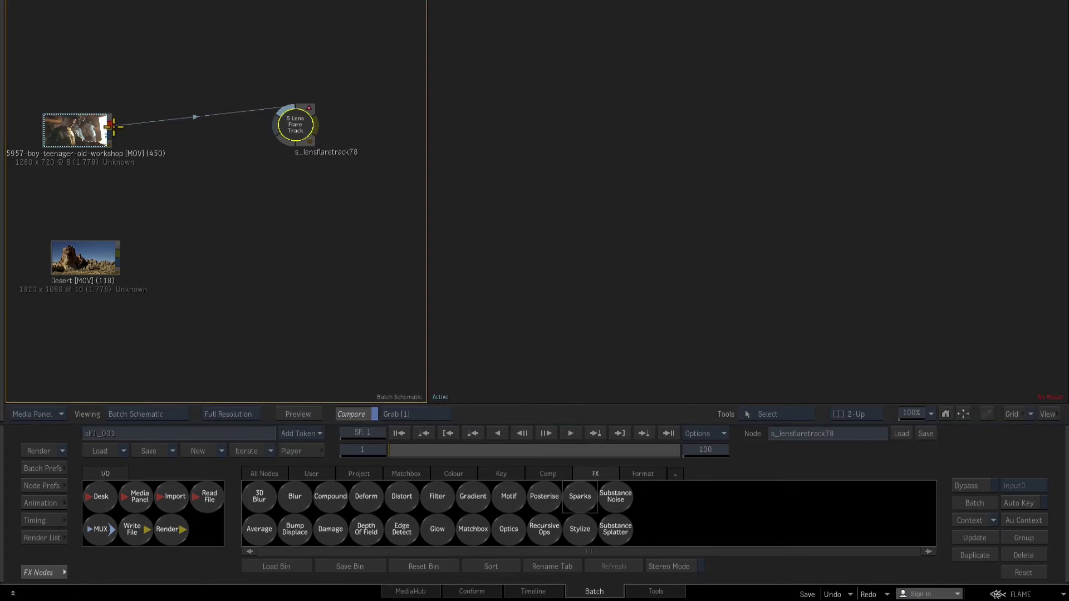
pyautogui.moveTo(192, 138); pyautogui.dragTo(281, 179)
pyautogui.press('space')
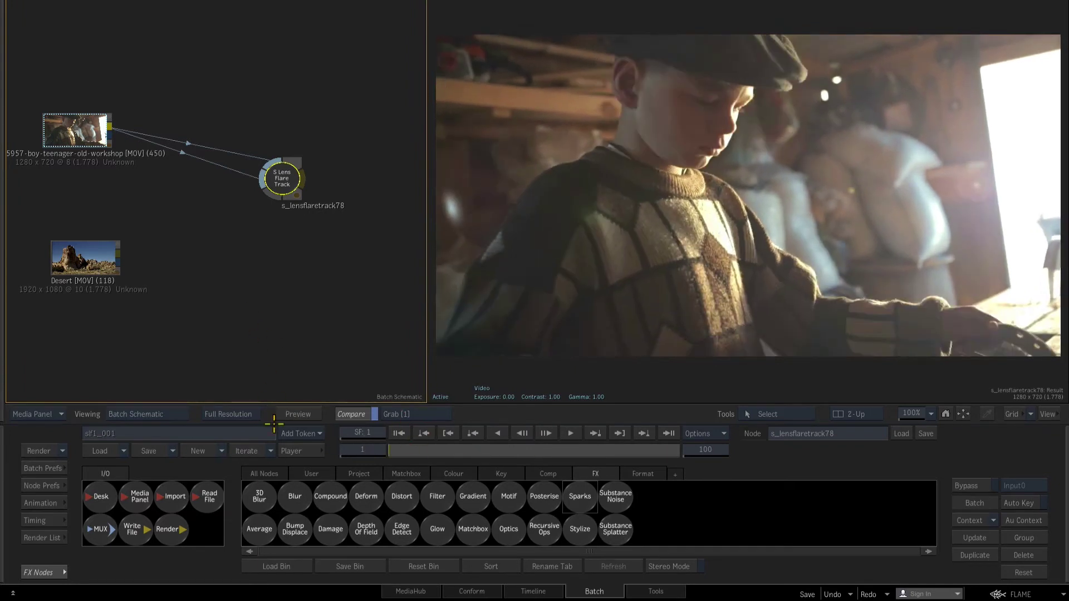
# - Insert a Colour Correct node between the workshop clip and the lower S_LensFlareTrack input, and set its RGB gain to 91.0
pyautogui.click(473, 475)
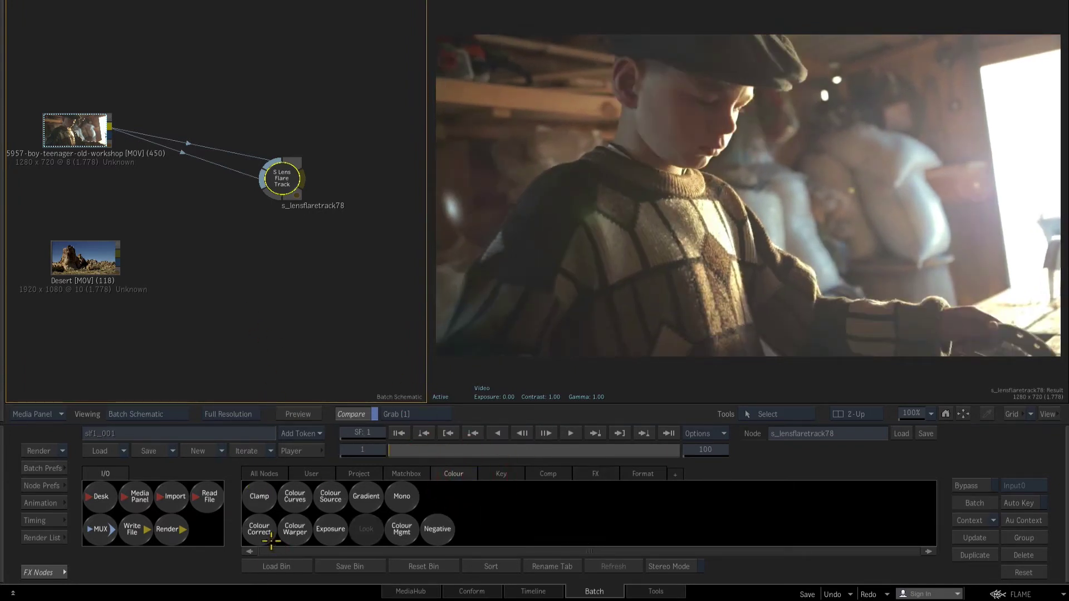
pyautogui.moveTo(271, 539); pyautogui.dragTo(229, 187)
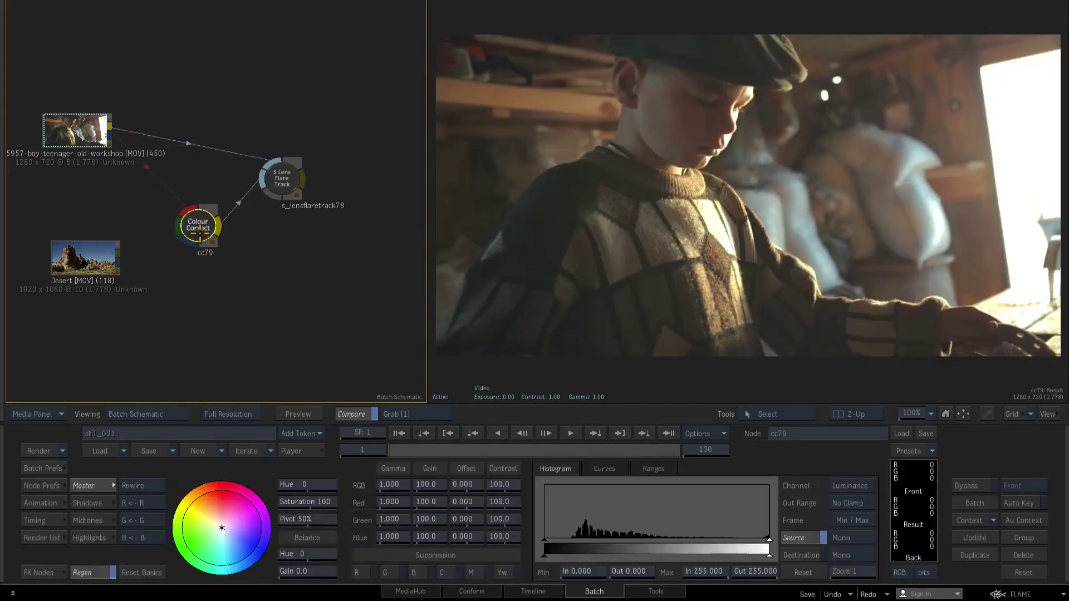
pyautogui.moveTo(434, 492); pyautogui.dragTo(393, 486)
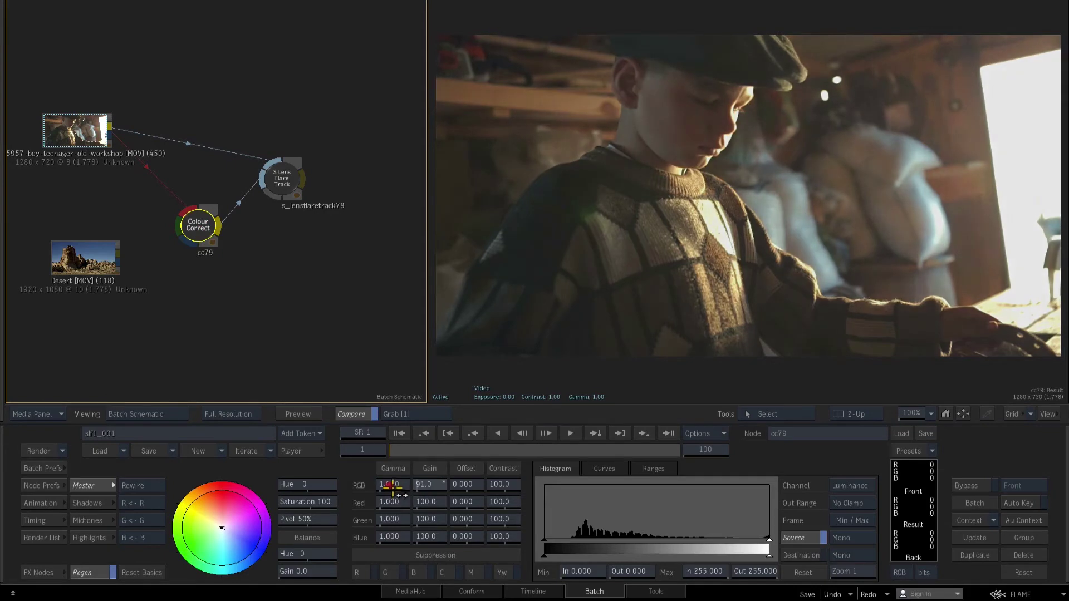
# - Set the S_LensFlareTrack node as Context 1 and show Context 1 in the result viewport
pyautogui.click(289, 189)
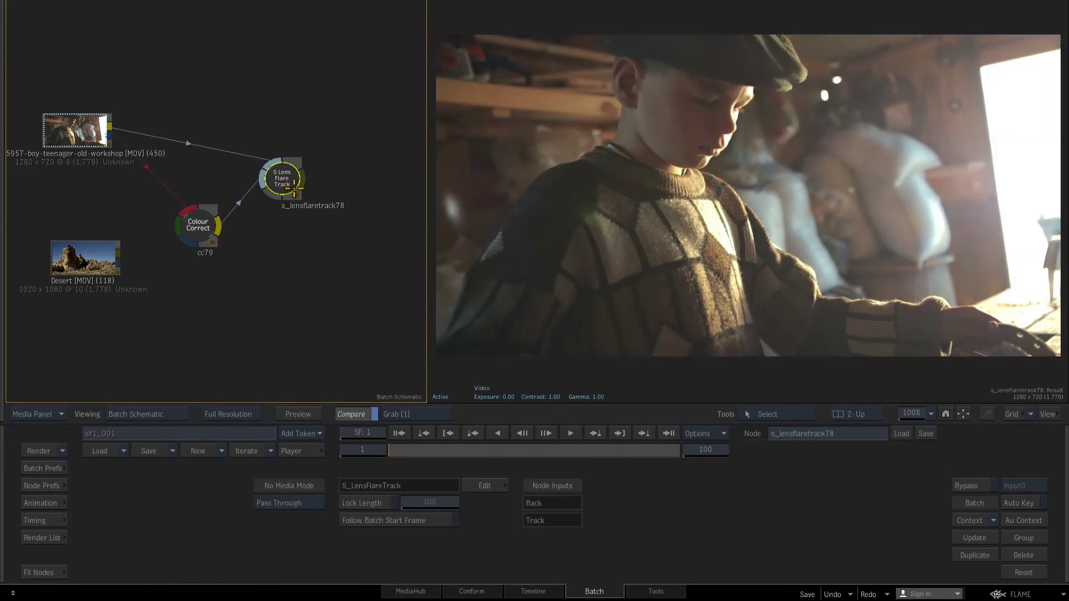
pyautogui.rightClick(294, 187)
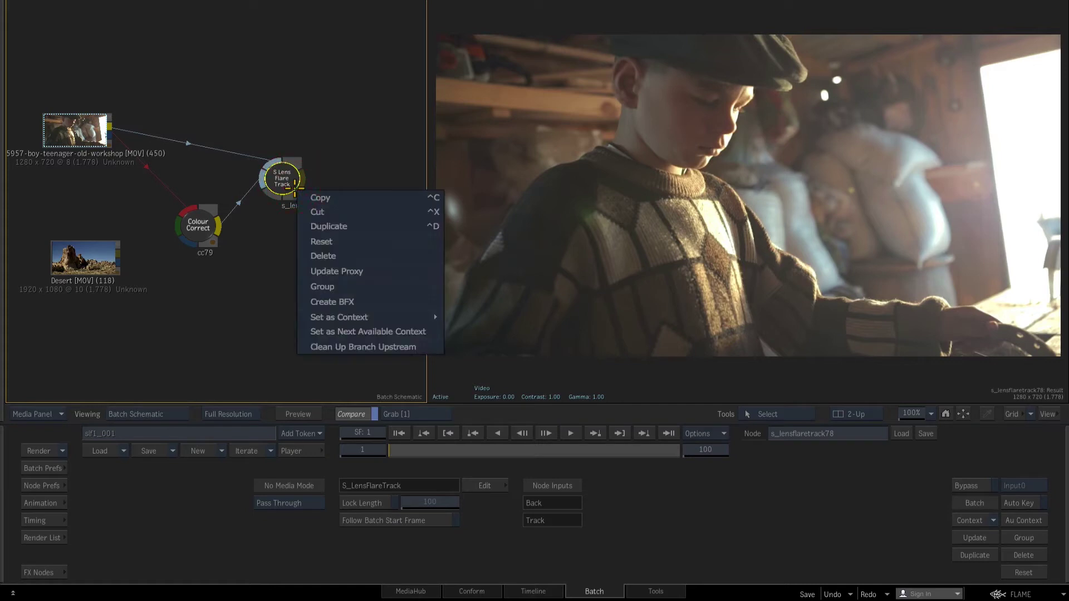
pyautogui.moveTo(365, 317)
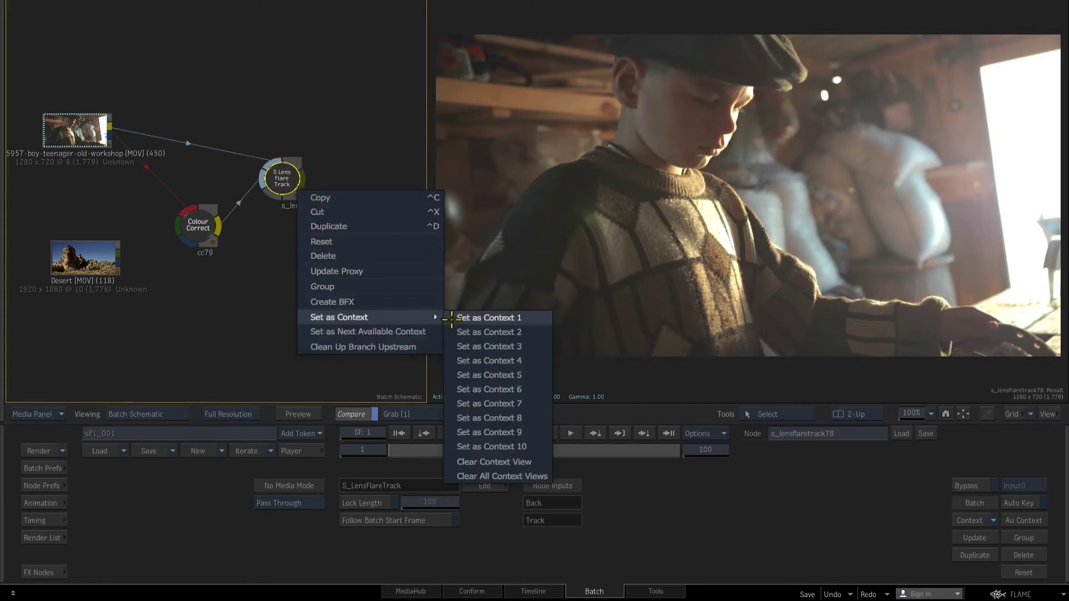
pyautogui.click(459, 320)
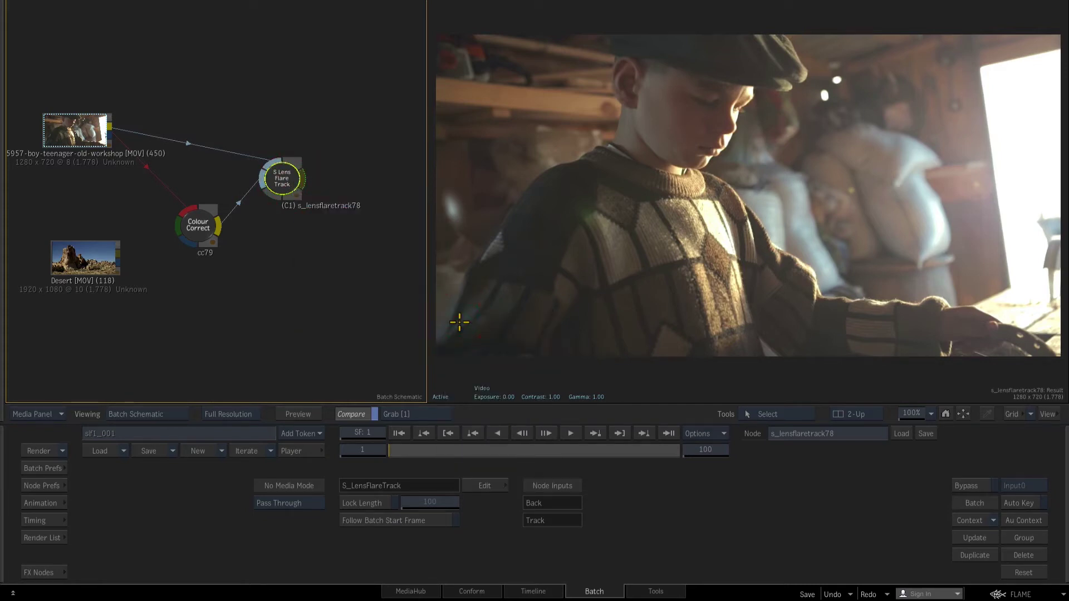
pyautogui.click(553, 303)
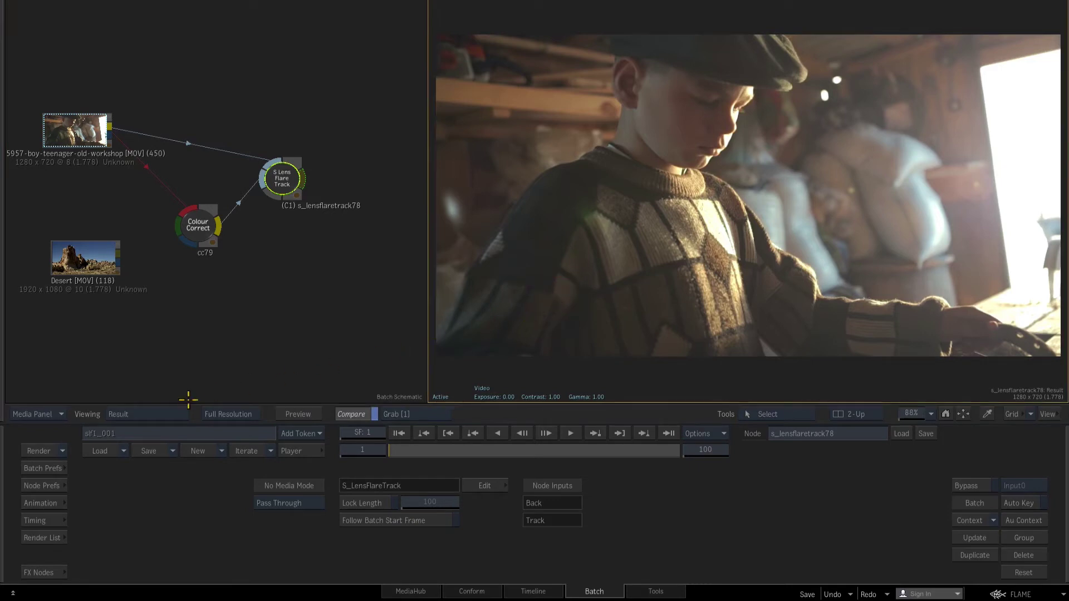
pyautogui.click(143, 414)
# - Set the Colour Correct node's RGB gamma to 0.010 and RGB gain to 238.0, and check the flare tracking across the clip
pyautogui.click(221, 244)
pyautogui.click(207, 228)
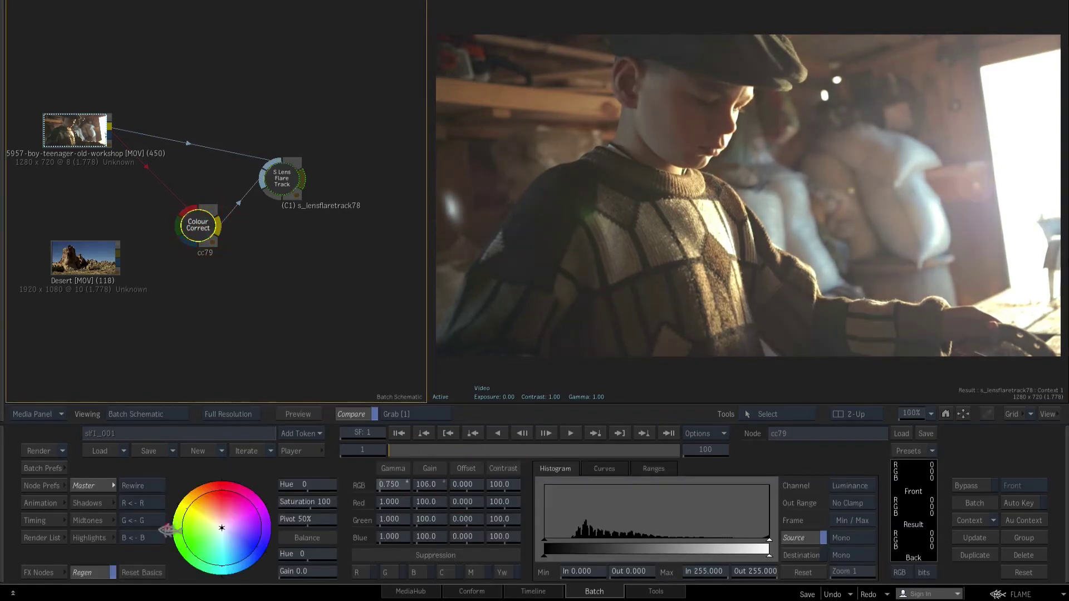
pyautogui.moveTo(422, 484); pyautogui.dragTo(166, 511)
pyautogui.moveTo(514, 450); pyautogui.dragTo(308, 485)
pyautogui.moveTo(457, 487); pyautogui.dragTo(532, 526)
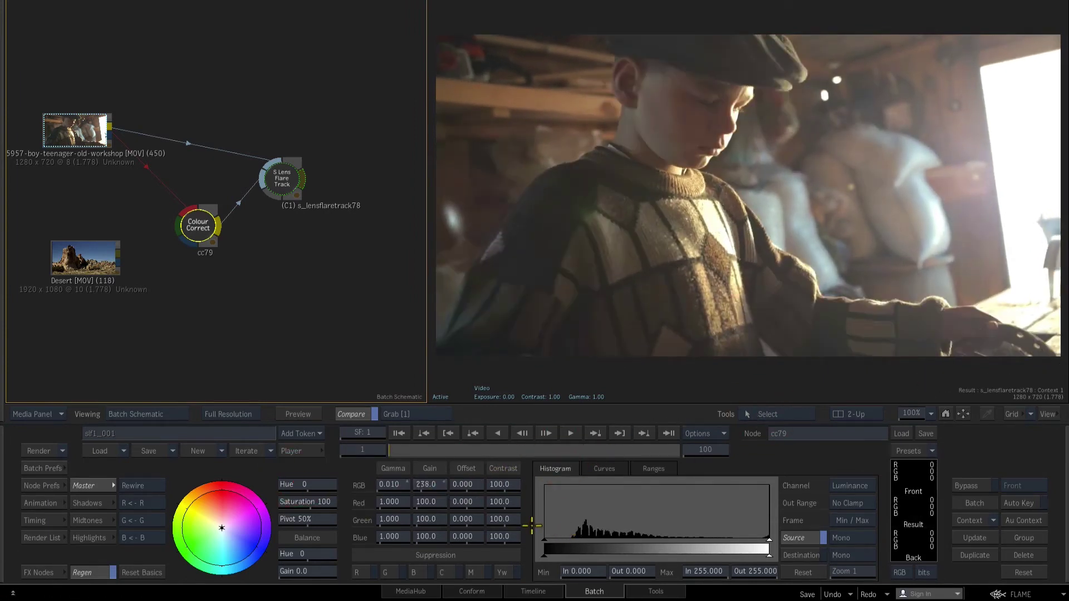
pyautogui.moveTo(407, 450); pyautogui.dragTo(714, 434)
pyautogui.press('Home')
pyautogui.click(246, 474)
# - Edit the S_LensFlareTrack node and set Hotspot Shift X to -58.5 and Hotspot Shift Y to 202.5
pyautogui.click(286, 182)
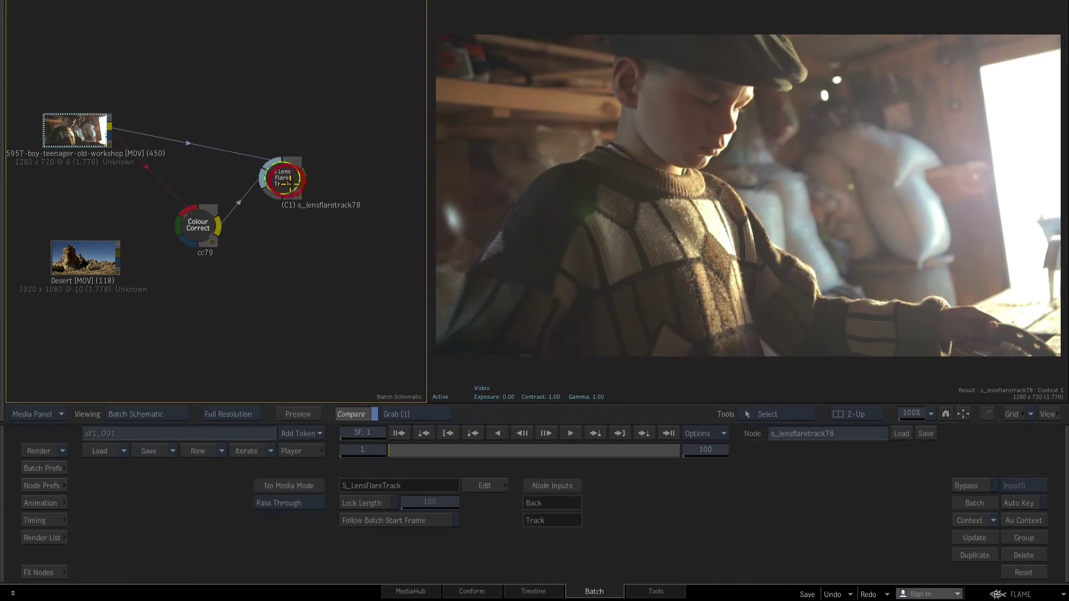
pyautogui.click(485, 485)
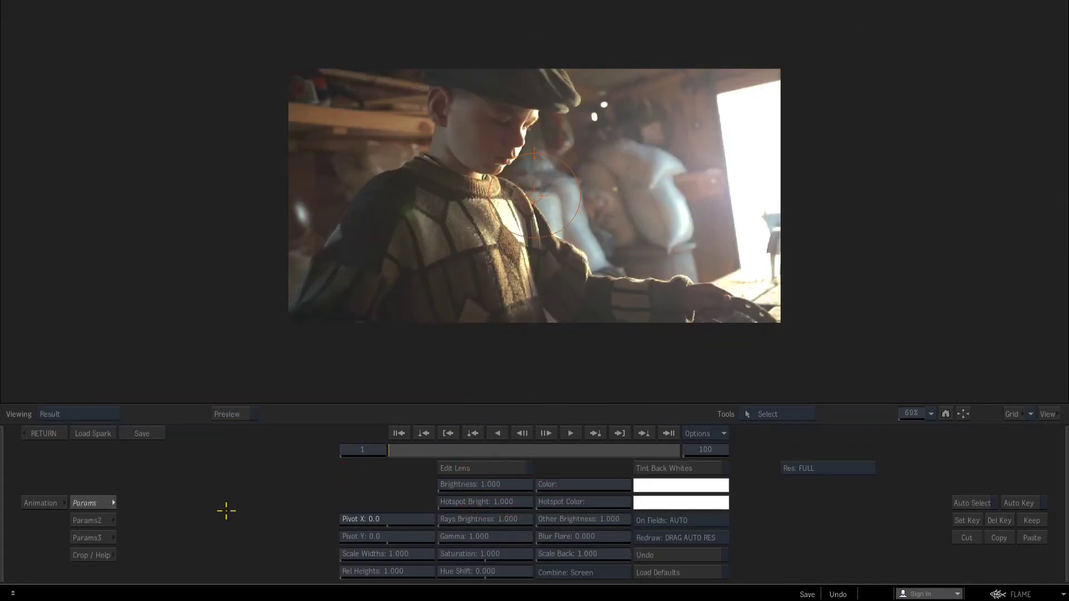
pyautogui.click(104, 519)
pyautogui.moveTo(585, 470); pyautogui.dragTo(6, 547)
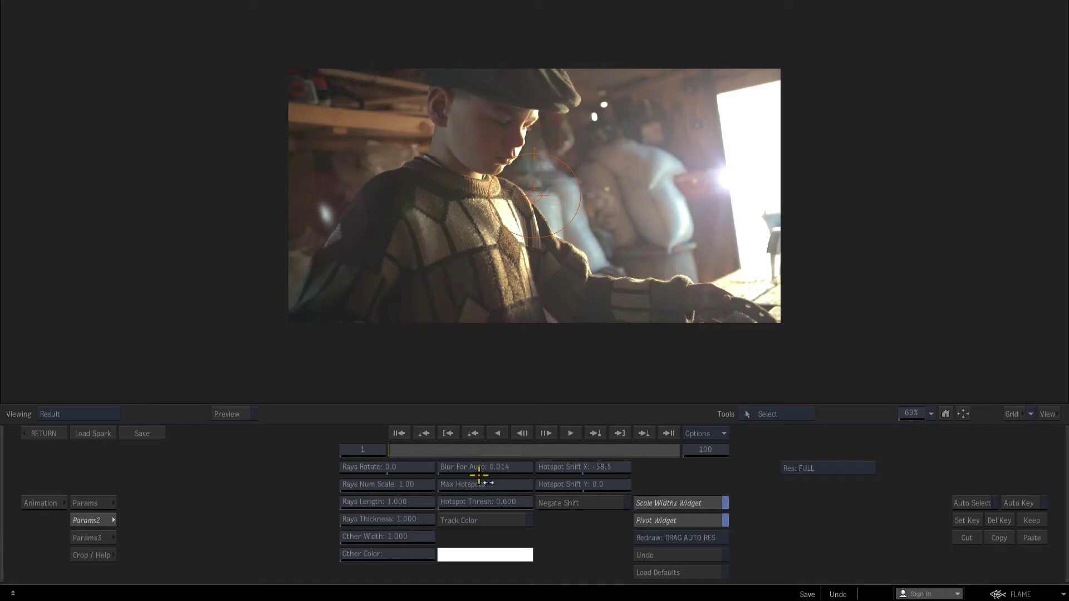
pyautogui.moveTo(592, 484); pyautogui.dragTo(437, 405)
pyautogui.moveTo(437, 449); pyautogui.dragTo(232, 461)
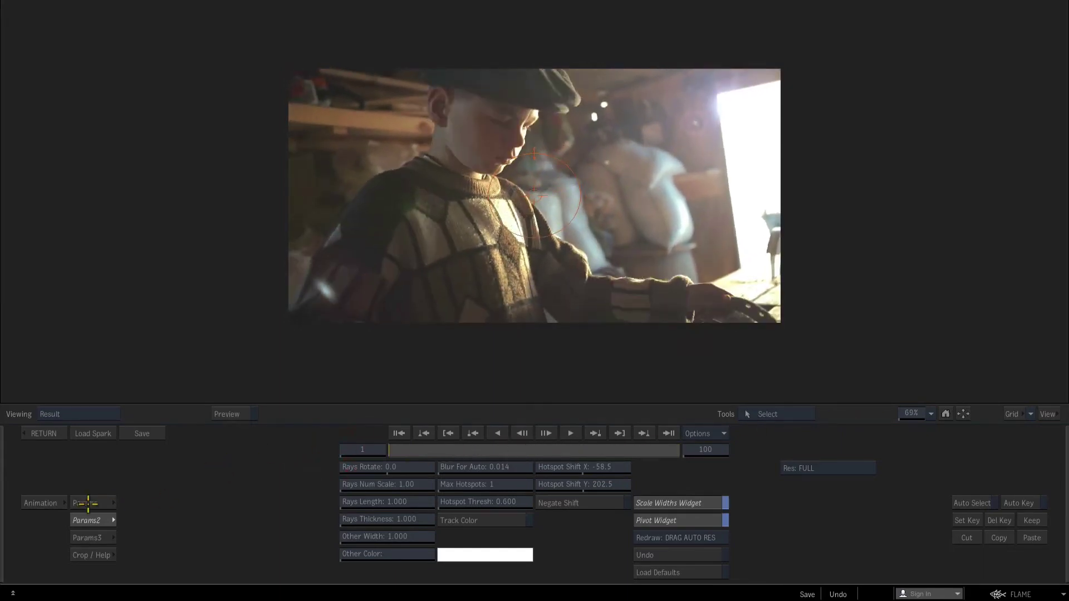
# - Set the flare's Brightness to 1.066, Rays Brightness to 1.355 and Gamma to 0.971, and raise its Saturation
pyautogui.click(88, 503)
pyautogui.moveTo(478, 485); pyautogui.dragTo(876, 410)
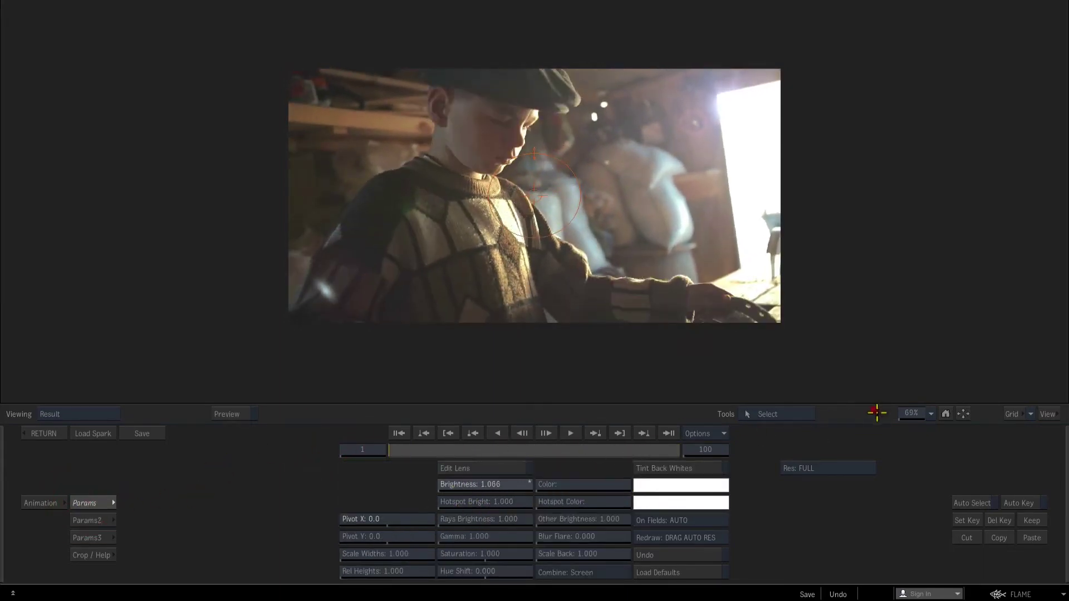
pyautogui.moveTo(470, 518); pyautogui.dragTo(851, 440)
pyautogui.moveTo(479, 537); pyautogui.dragTo(306, 539)
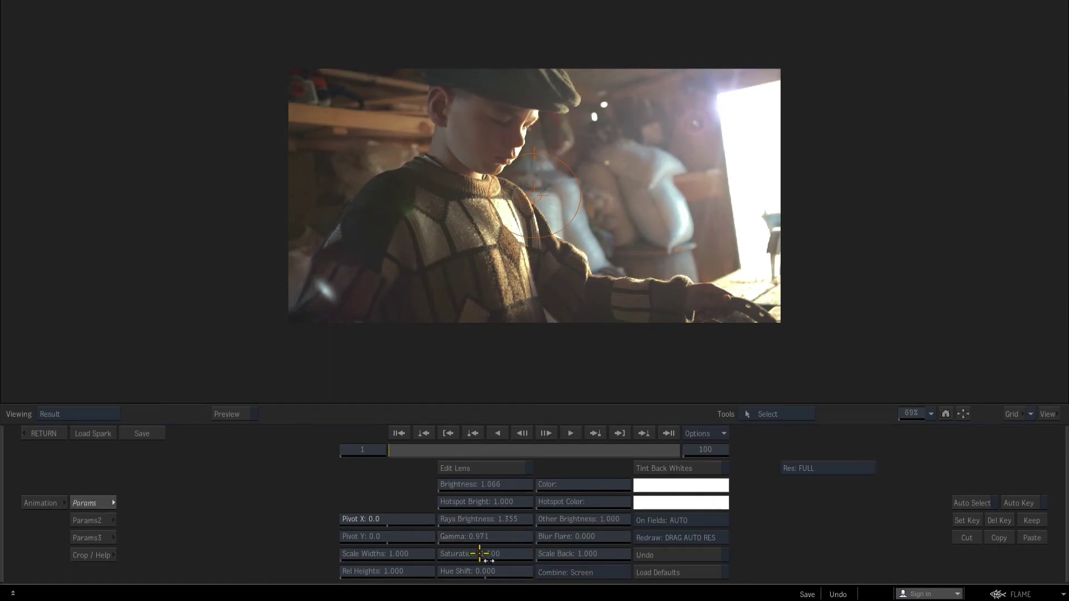
pyautogui.moveTo(480, 554); pyautogui.dragTo(569, 573)
# - Adjust the Hotspot Threshold, increase Rays Length and Rays Num Scale, and return to the batch schematic after checking the clip
pyautogui.click(100, 519)
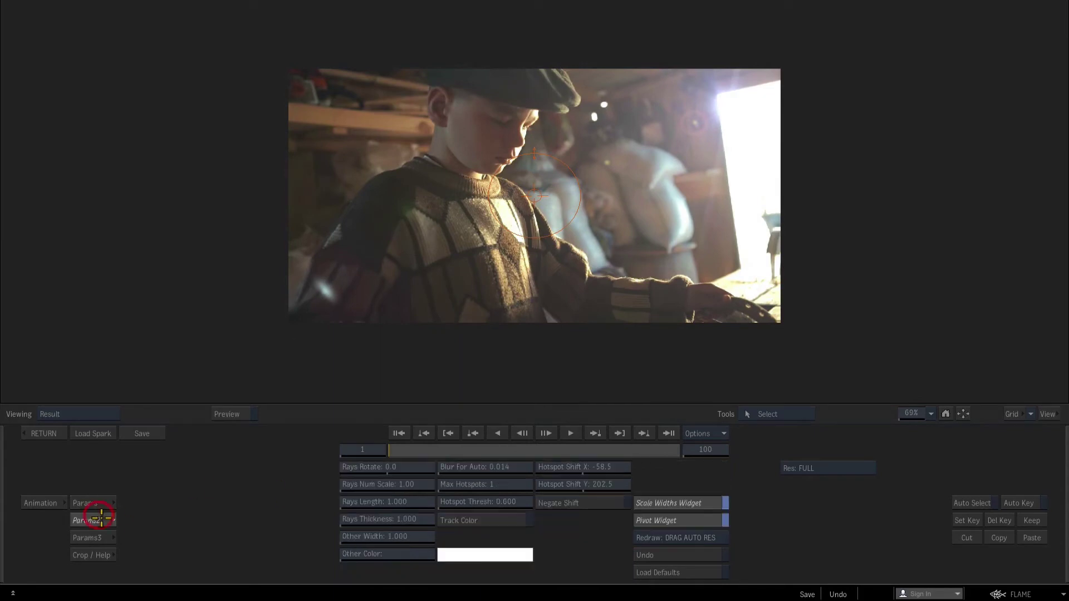
pyautogui.moveTo(479, 502); pyautogui.dragTo(433, 496)
pyautogui.moveTo(511, 497); pyautogui.dragTo(589, 495)
pyautogui.moveTo(404, 503); pyautogui.dragTo(549, 508)
pyautogui.moveTo(362, 485); pyautogui.dragTo(563, 474)
pyautogui.moveTo(401, 451); pyautogui.dragTo(58, 433)
pyautogui.click(58, 432)
# - Rearrange the schematic nodes to make room around the Desert clip, and show the Desert clip's result in the viewport
pyautogui.moveTo(297, 189); pyautogui.dragTo(357, 182)
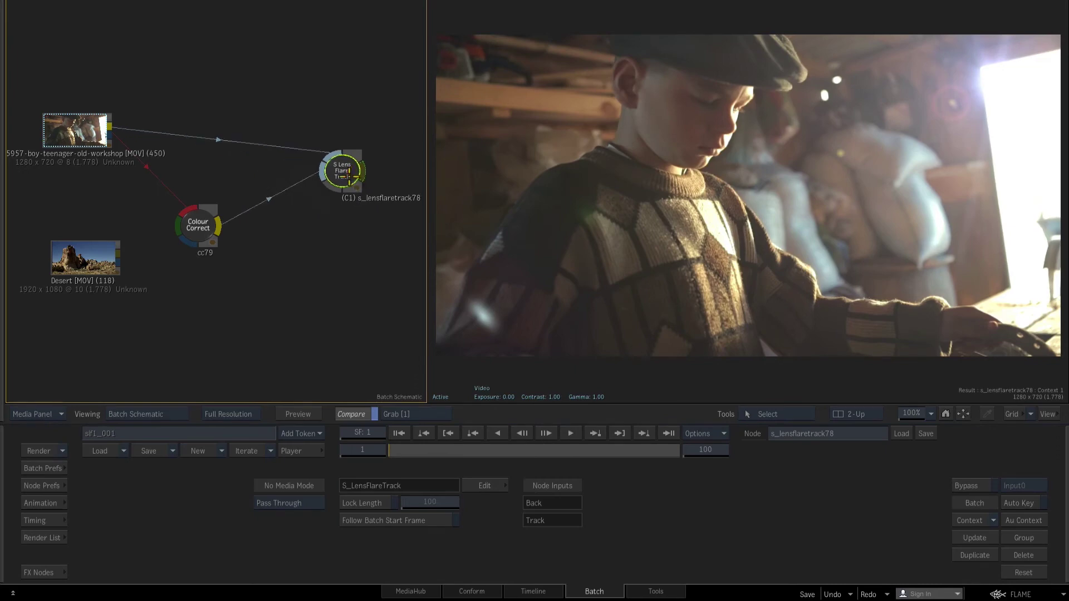
pyautogui.moveTo(198, 223); pyautogui.dragTo(204, 179)
pyautogui.moveTo(85, 258); pyautogui.dragTo(73, 294)
pyautogui.click(566, 313)
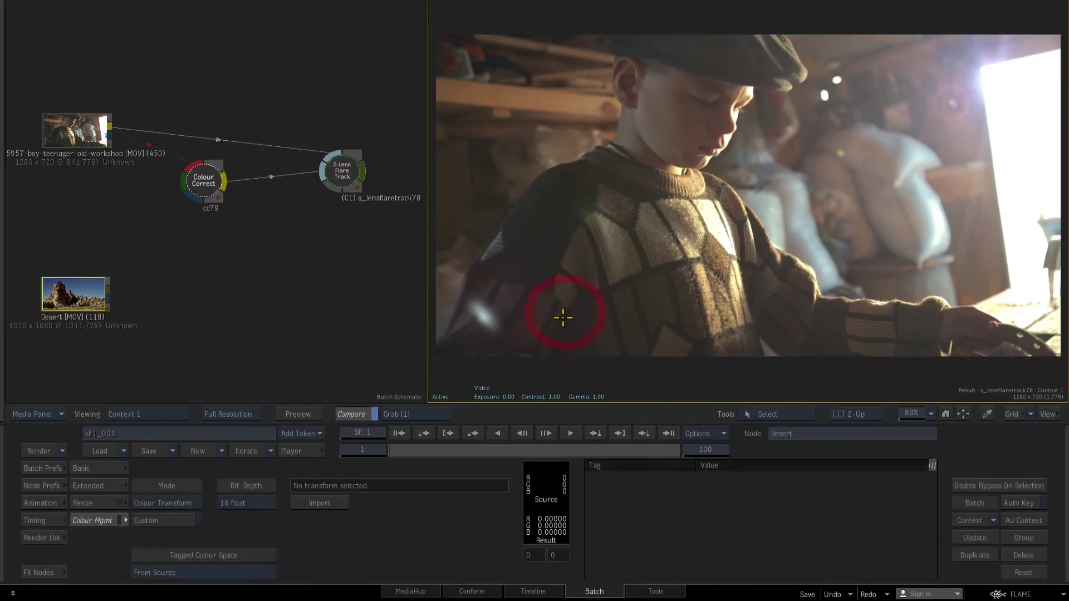
pyautogui.press('F4')
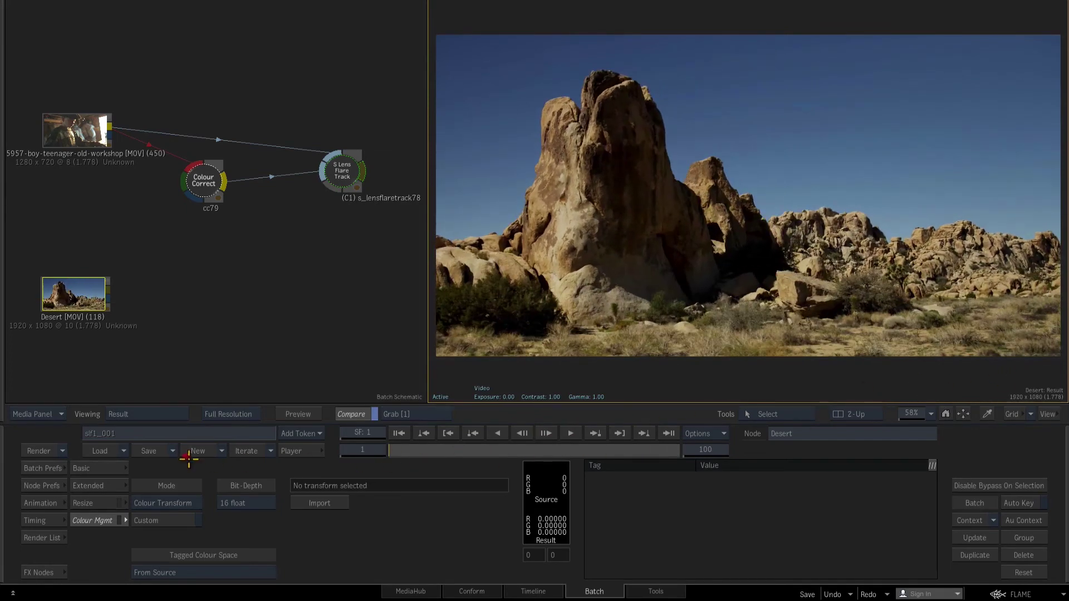
pyautogui.press('F1')
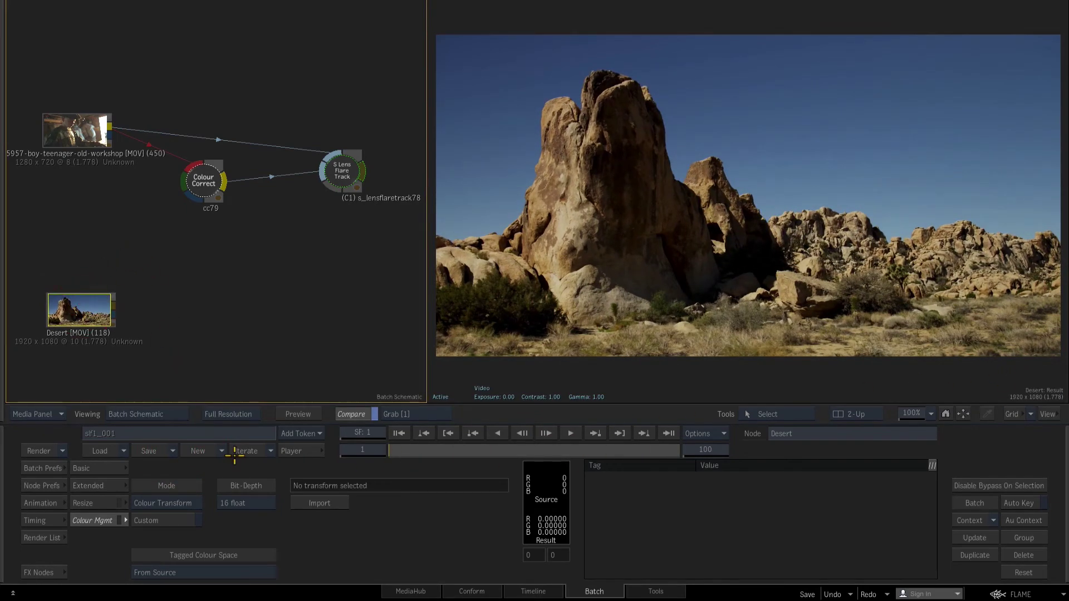
# - Add a second S_LensFlareTrack Sparks node to the schematic and connect the Desert clip to its Back input
pyautogui.click(45, 573)
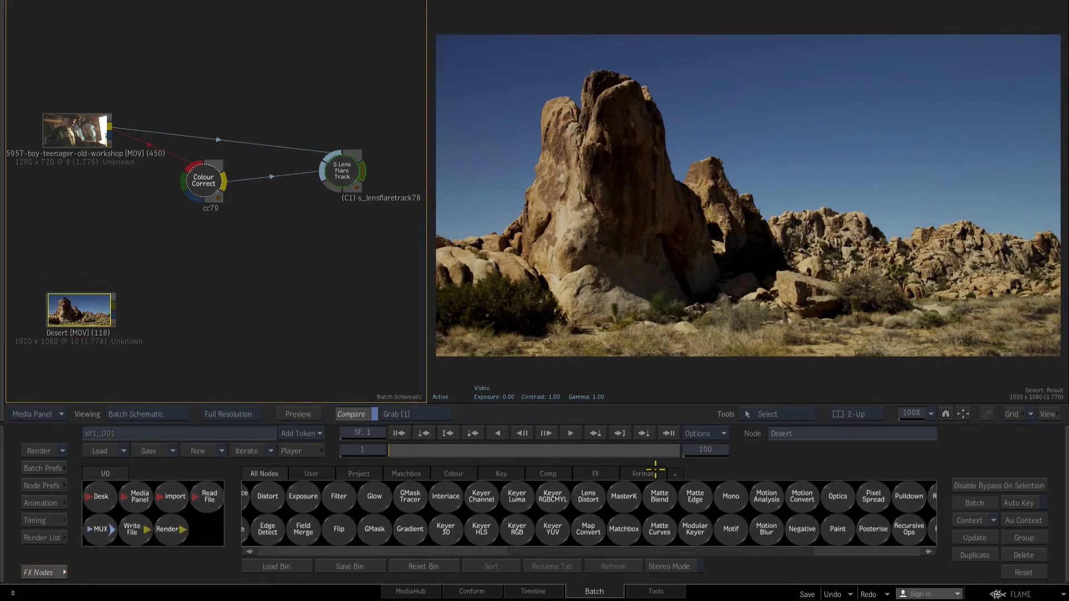
pyautogui.click(604, 472)
pyautogui.moveTo(579, 501); pyautogui.dragTo(332, 304)
pyautogui.doubleClick(444, 279)
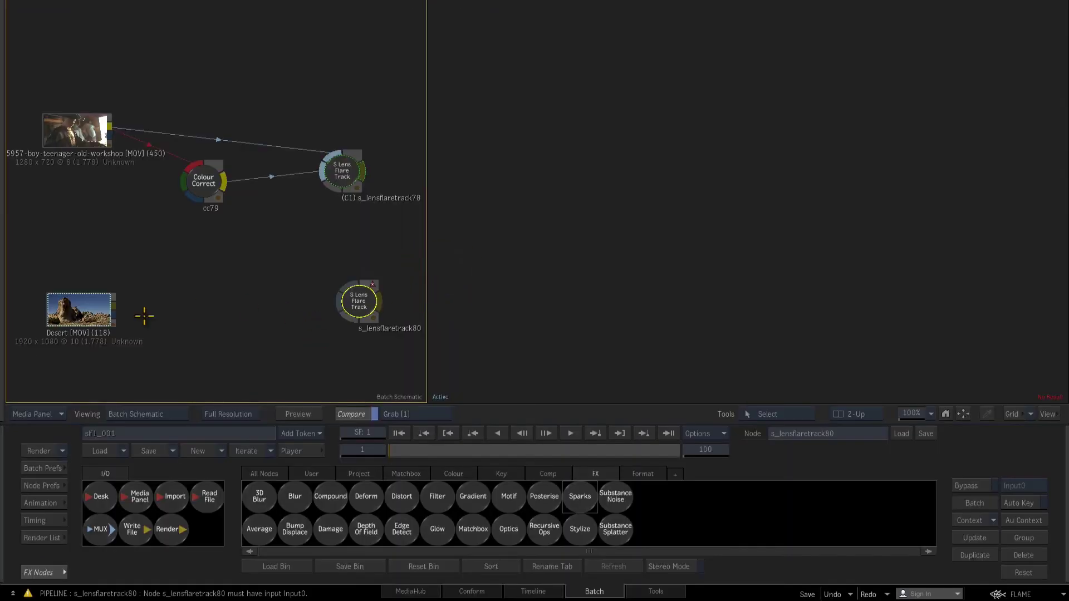
pyautogui.moveTo(186, 294); pyautogui.dragTo(358, 300)
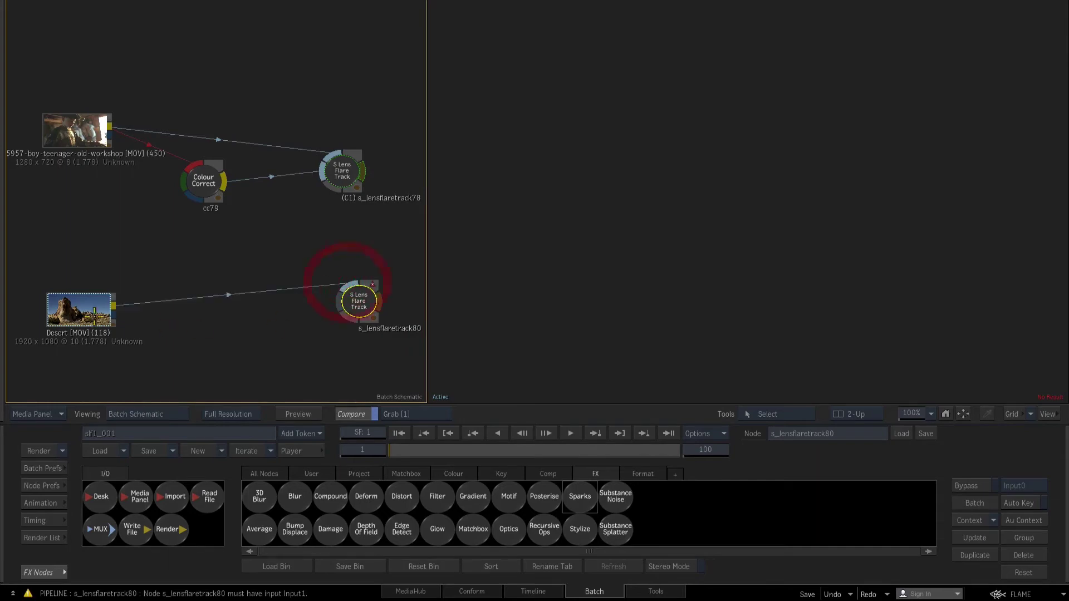
pyautogui.click(82, 305)
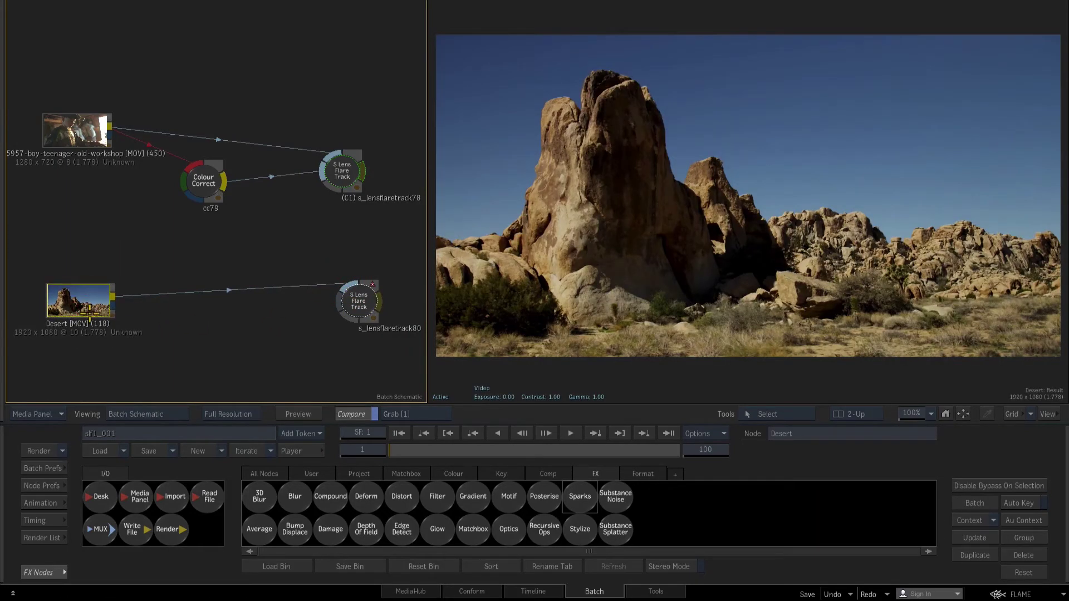
# - Add an S_Mocha Sparks node between the Desert clip and the Track input of the lower S_LensFlareTrack node
pyautogui.click(588, 492)
pyautogui.click(283, 375)
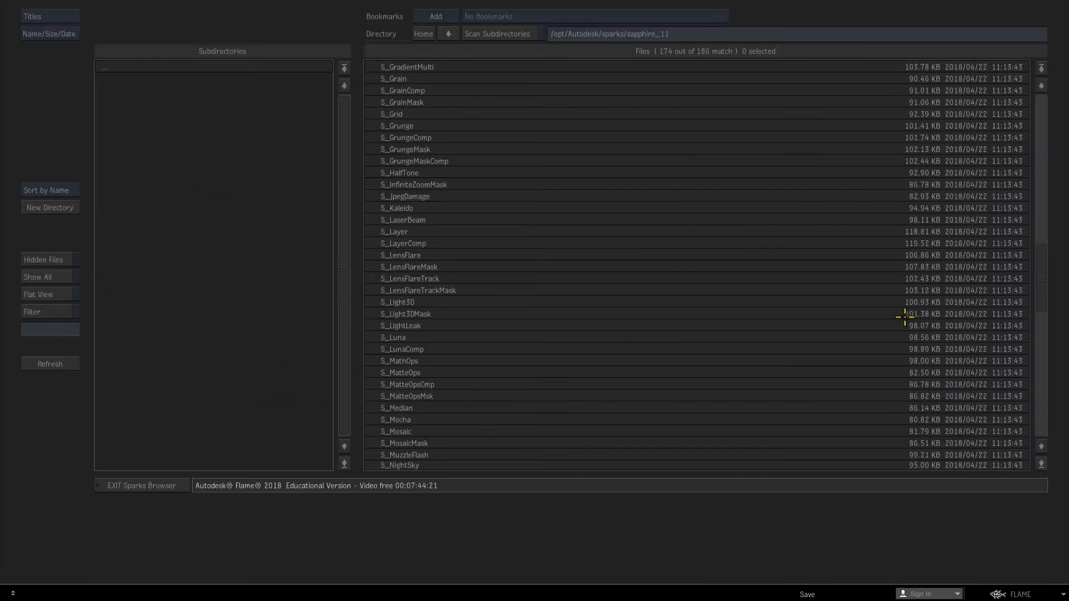
pyautogui.click(462, 421)
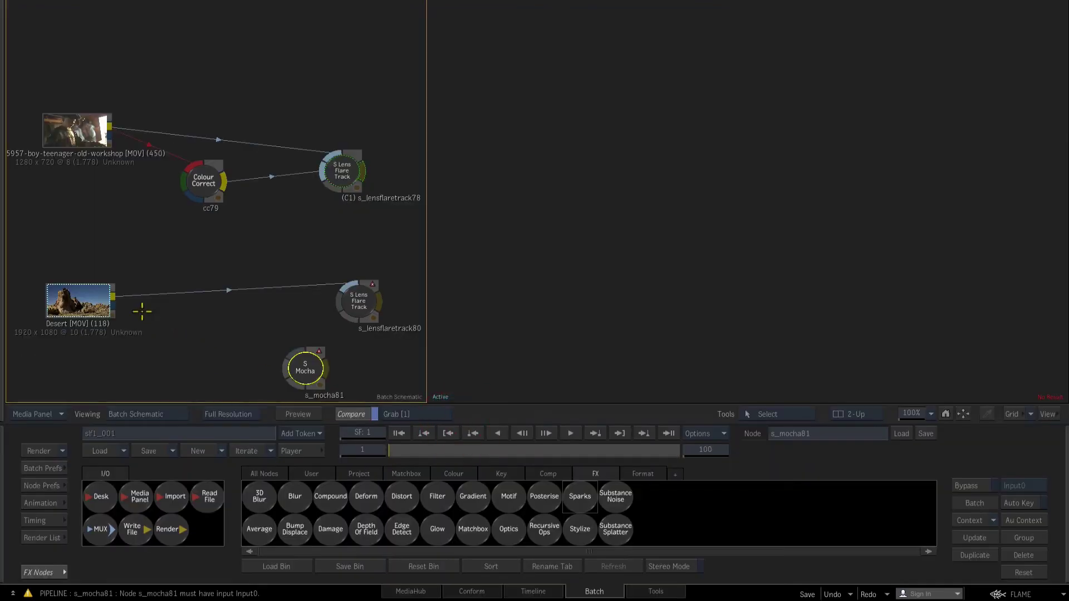
pyautogui.moveTo(113, 297); pyautogui.dragTo(206, 346)
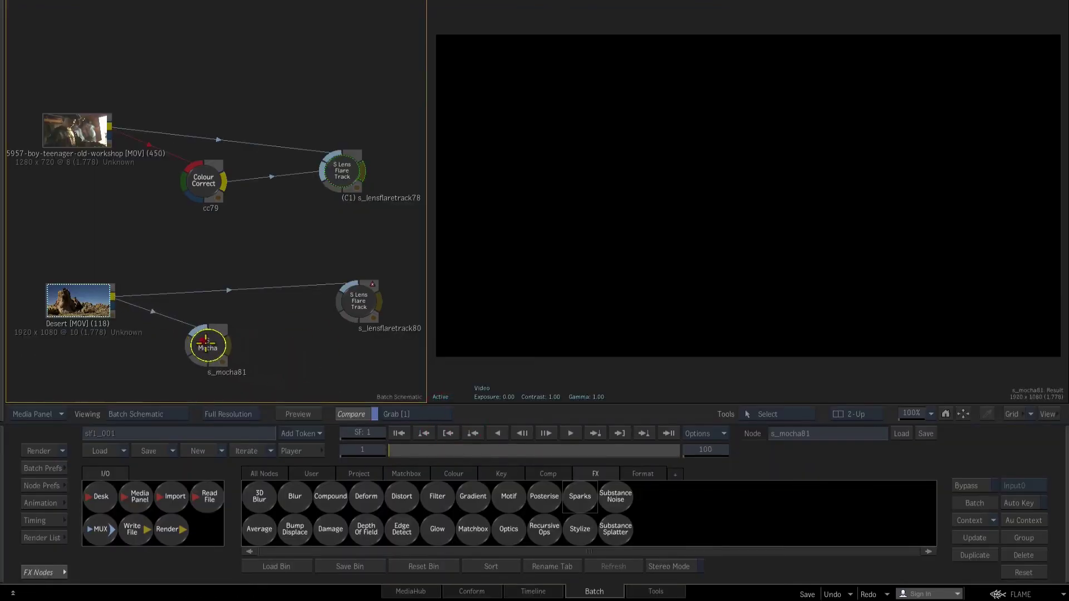
pyautogui.moveTo(300, 318); pyautogui.dragTo(375, 303)
pyautogui.click(43, 572)
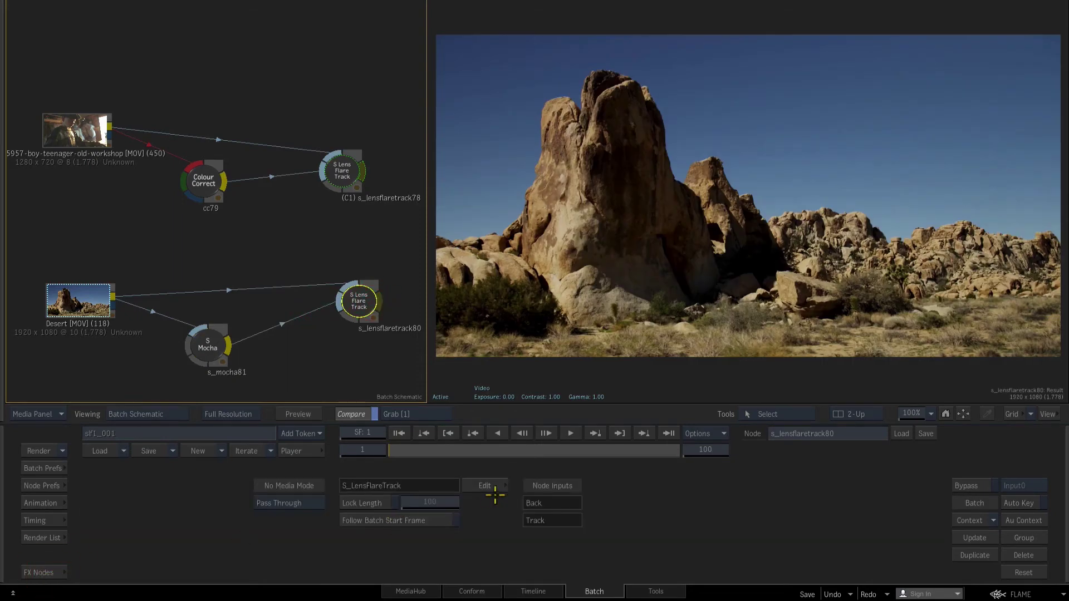
# - Edit the S_Mocha node and launch the Sapphire Mocha window for the Desert clip
pyautogui.click(220, 361)
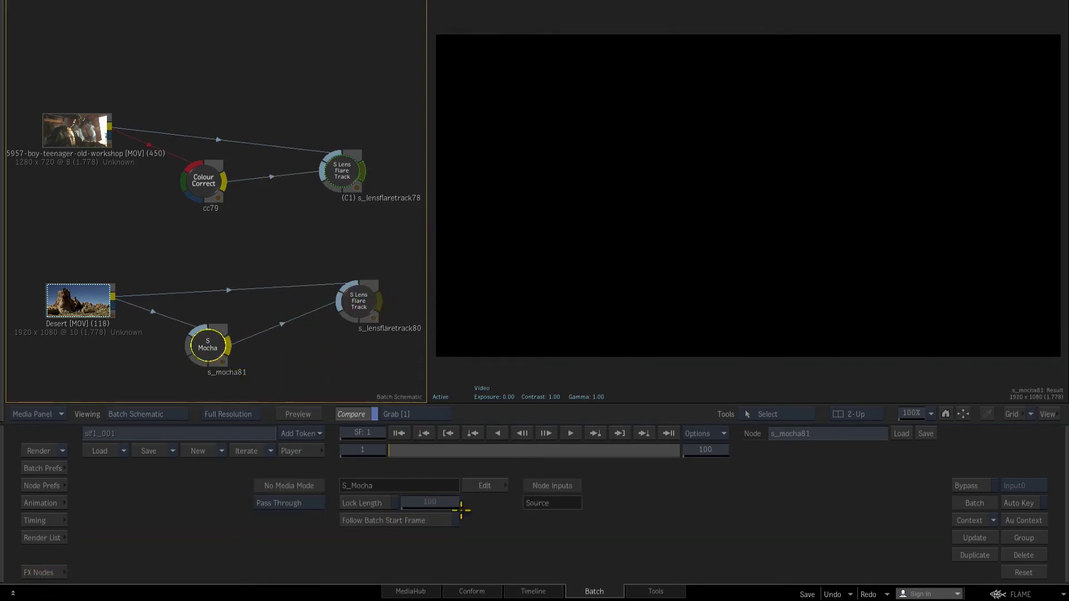
pyautogui.click(484, 486)
pyautogui.click(385, 470)
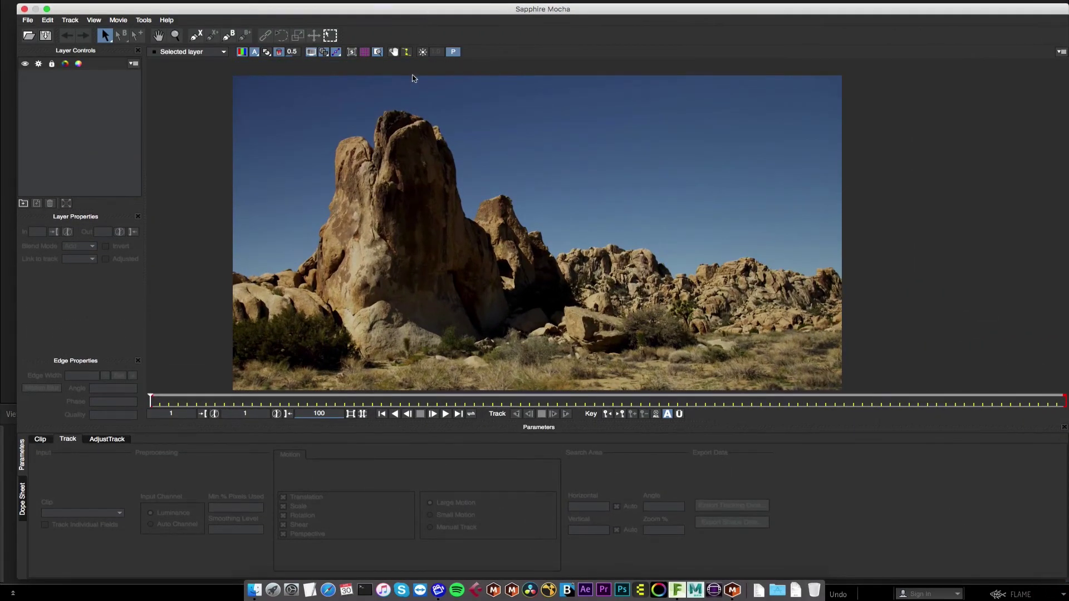
# - Draw a closed X-spline layer around the peak of the tall rock at frame 15
pyautogui.moveTo(174, 405); pyautogui.dragTo(281, 402)
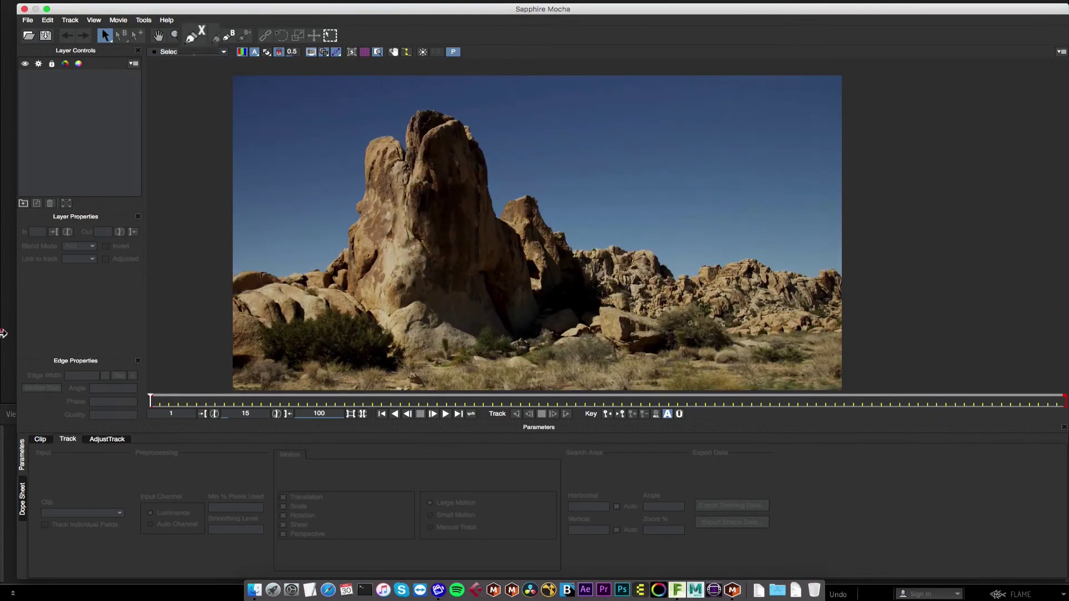
pyautogui.click(192, 37)
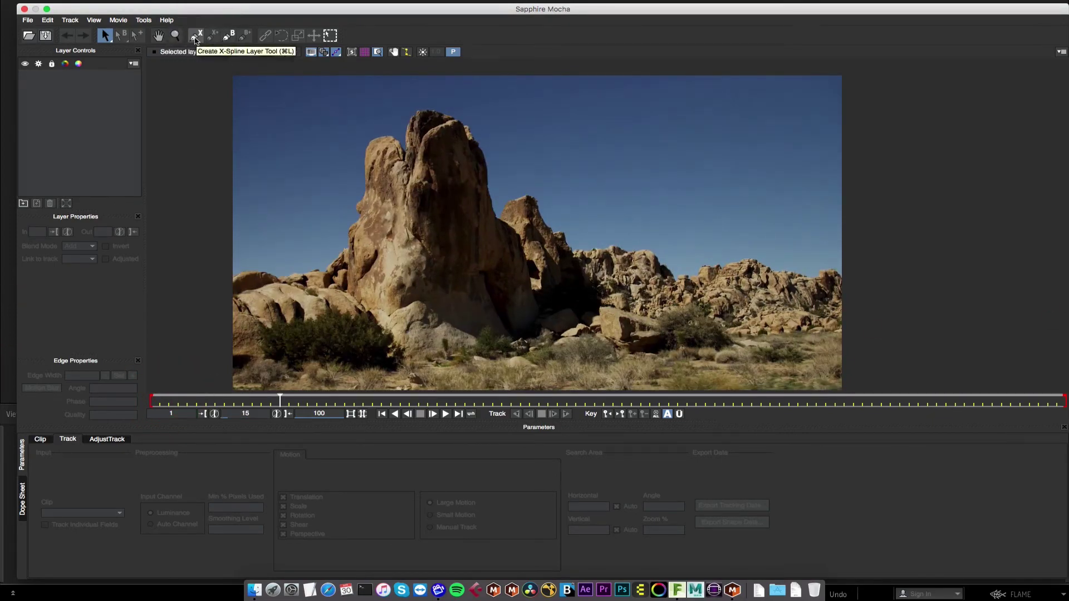
pyautogui.click(411, 108)
pyautogui.click(401, 134)
pyautogui.click(408, 154)
pyautogui.click(440, 162)
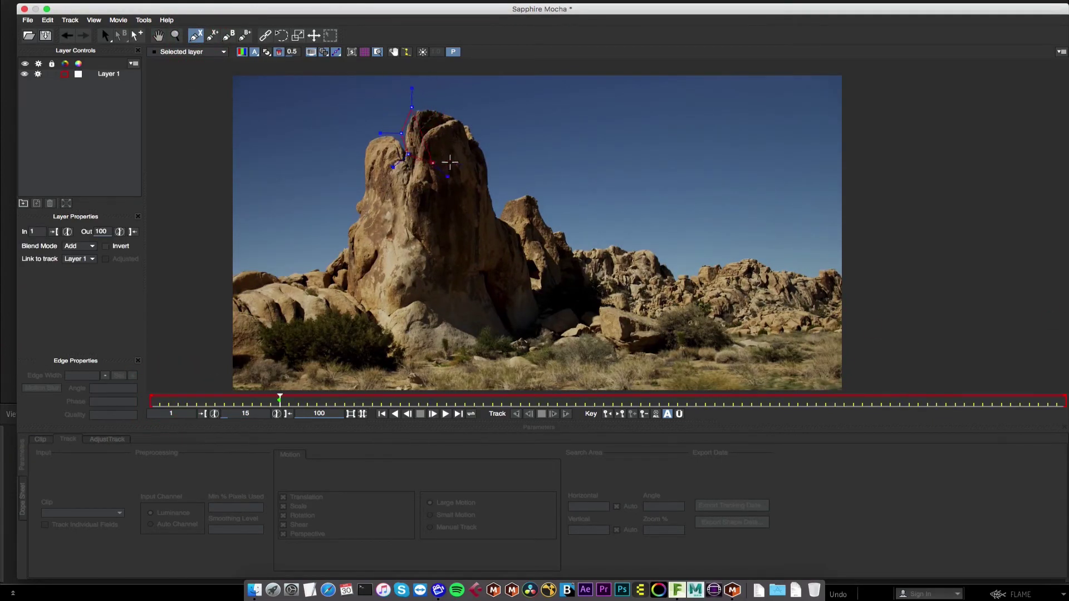
pyautogui.click(471, 157)
pyautogui.click(484, 145)
pyautogui.click(477, 130)
pyautogui.click(467, 118)
pyautogui.click(451, 106)
pyautogui.click(435, 104)
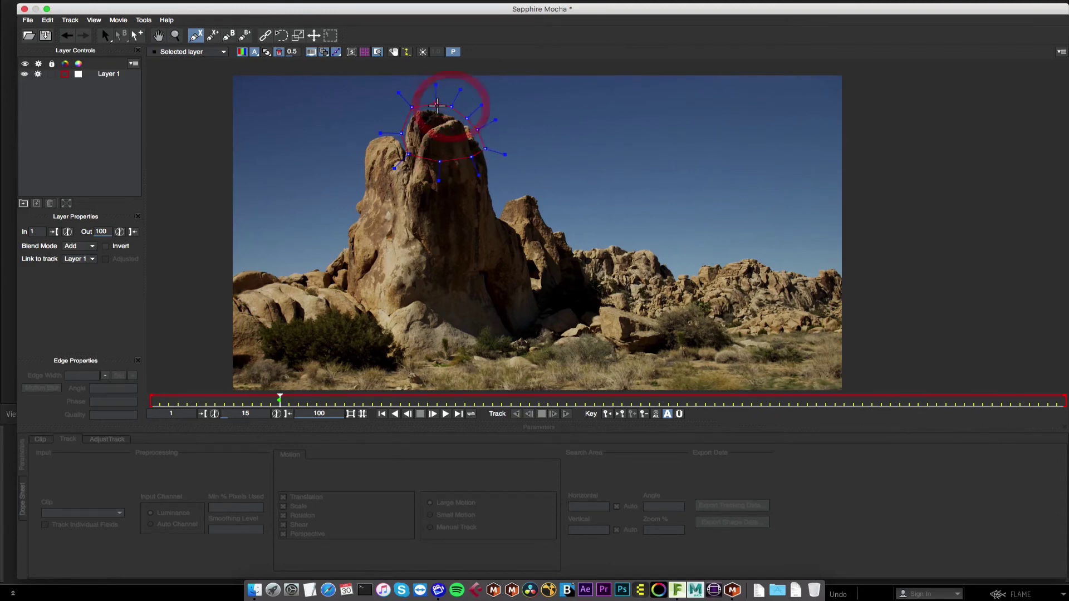
pyautogui.rightClick(430, 117)
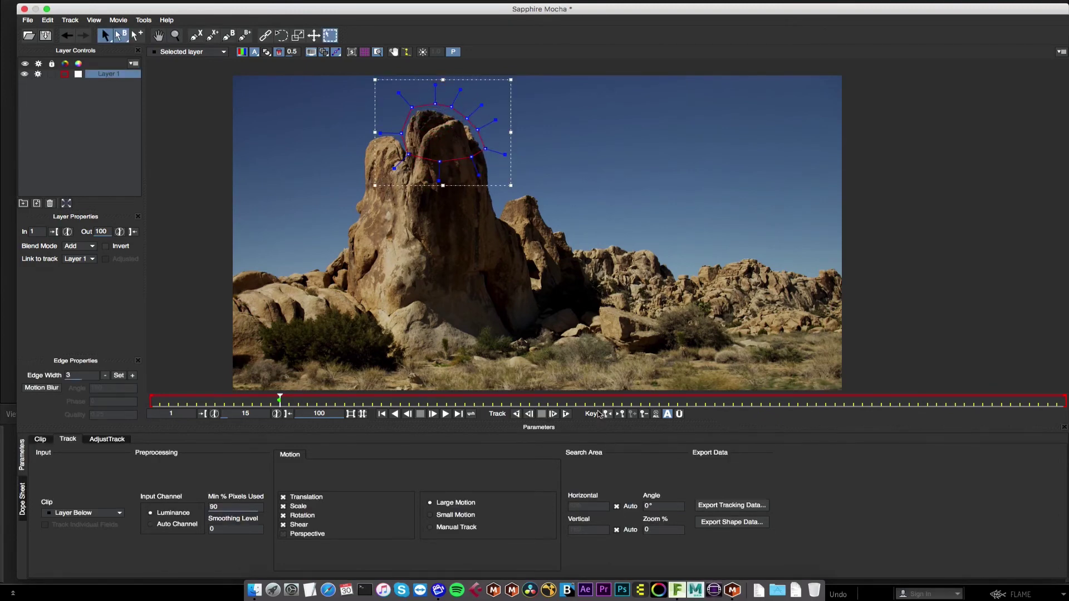
# - Track the spline layer backwards from frame 15 to frame 1 and forwards from frame 15 to frame 51
pyautogui.click(517, 414)
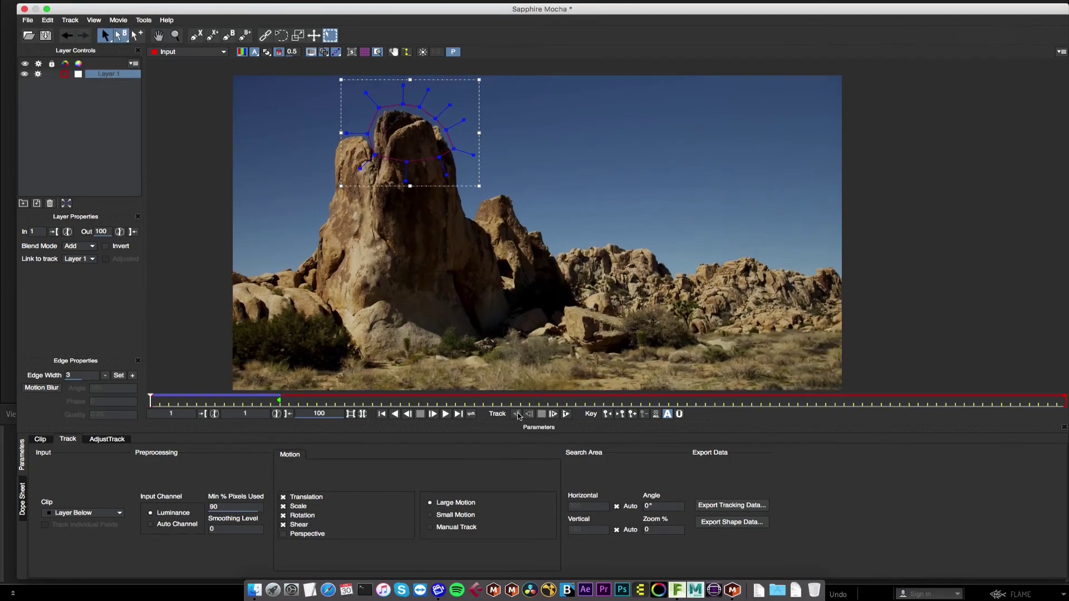
pyautogui.moveTo(158, 402); pyautogui.dragTo(278, 404)
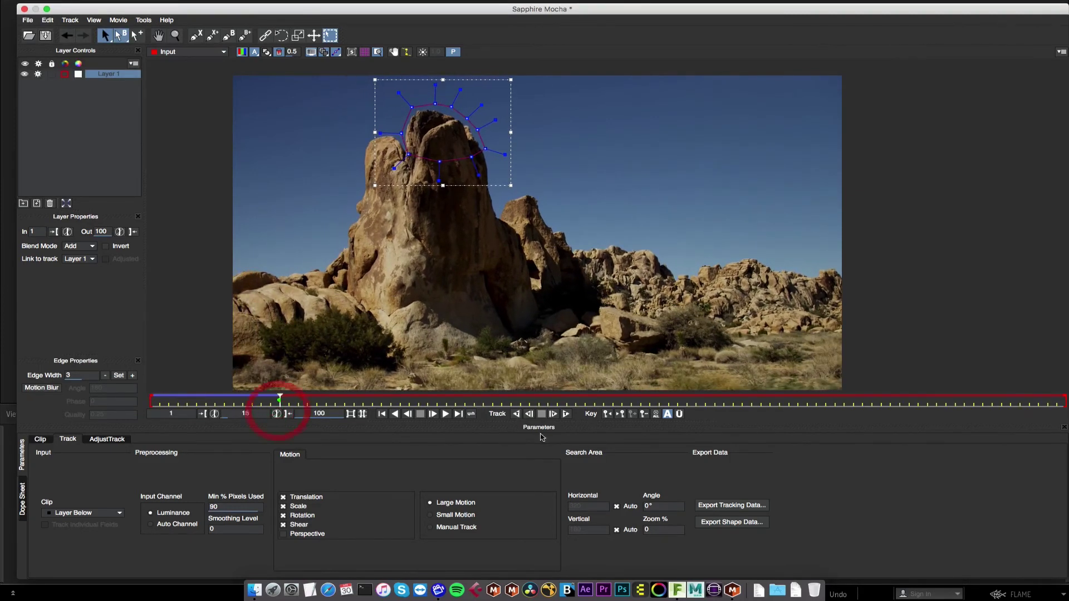
pyautogui.click(553, 414)
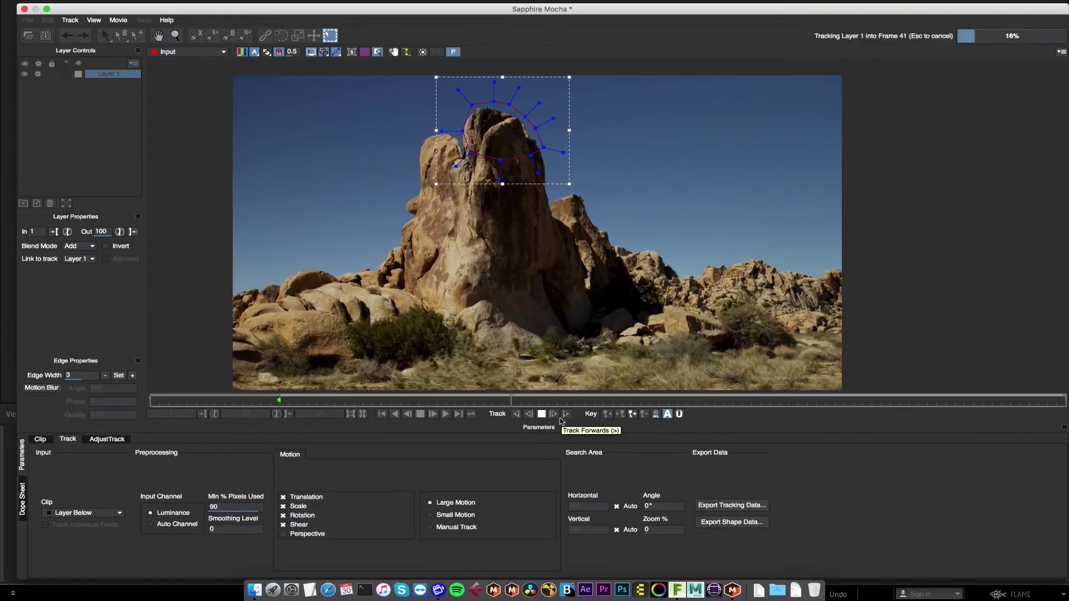
pyautogui.click(542, 415)
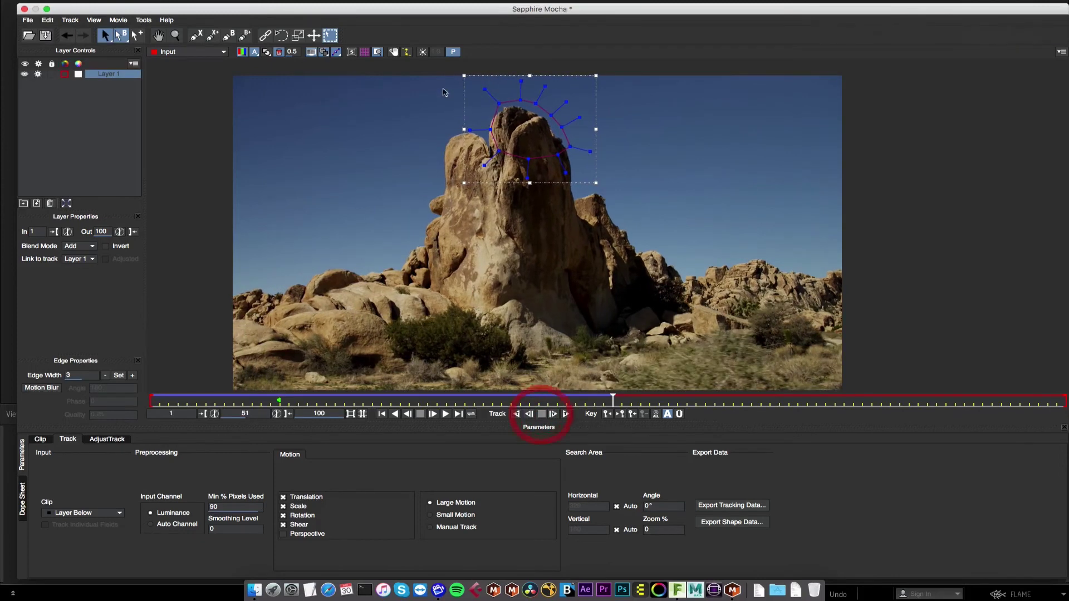
# - Refit the spline's left-side points to the rock at frame 51 and track onward to the clip's end with Perspective motion enabled
pyautogui.moveTo(509, 164); pyautogui.dragTo(492, 153)
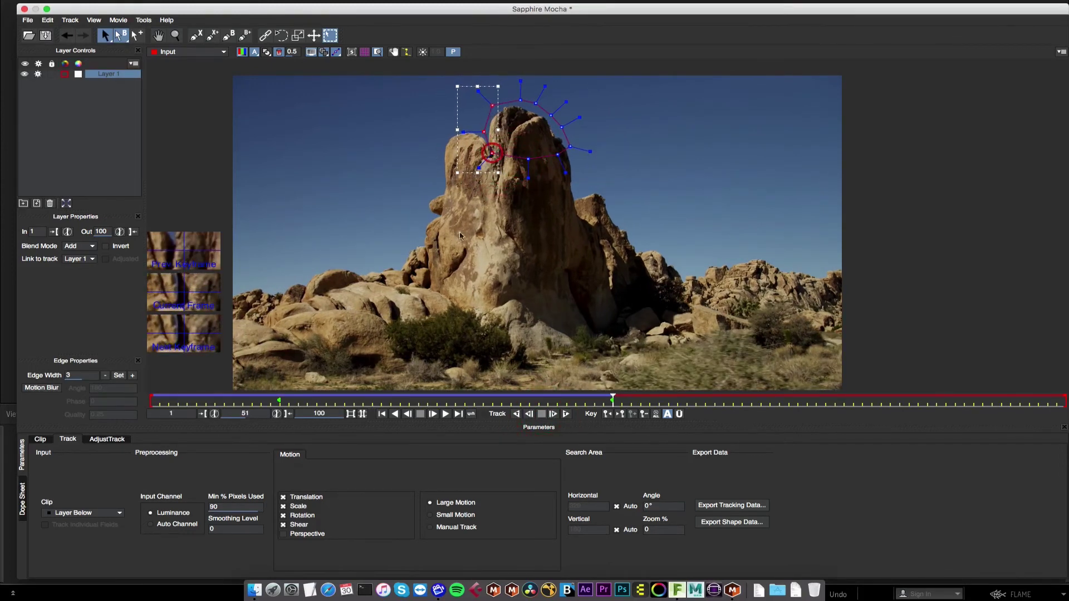
pyautogui.click(311, 495)
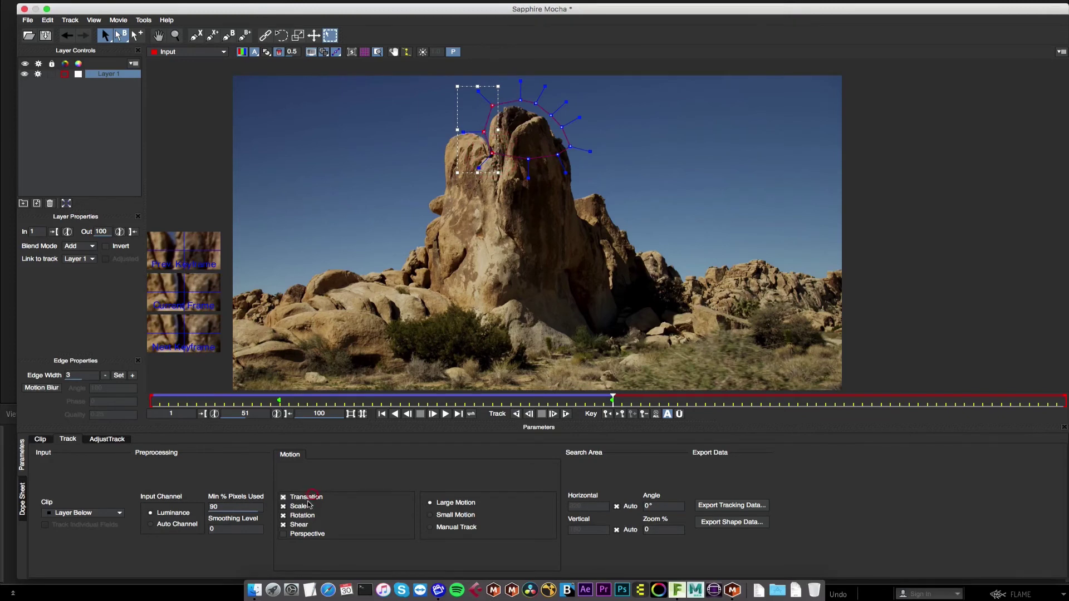
pyautogui.click(284, 534)
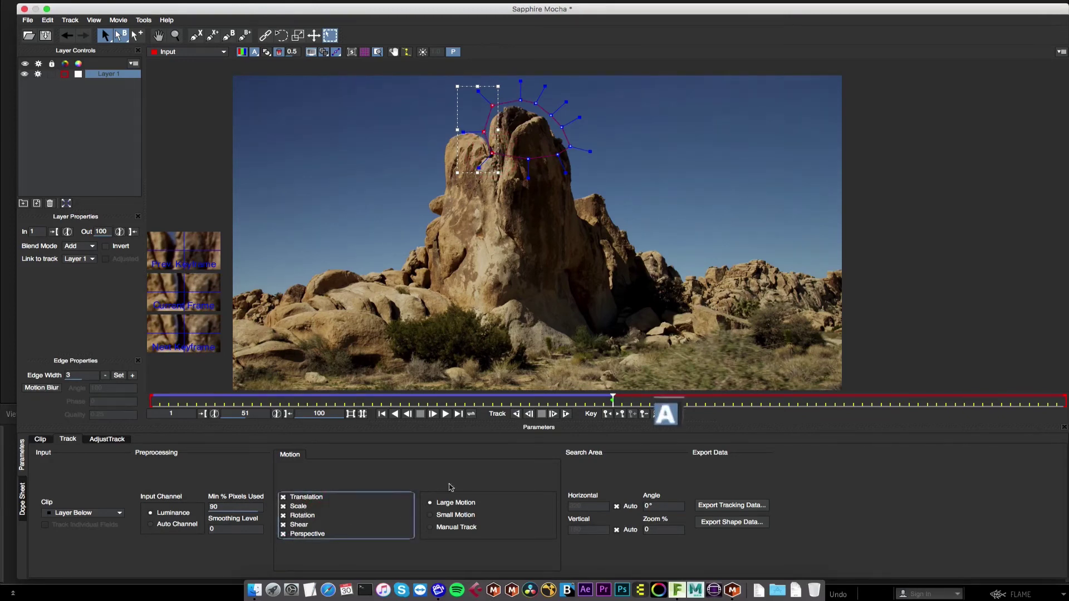
pyautogui.click(564, 415)
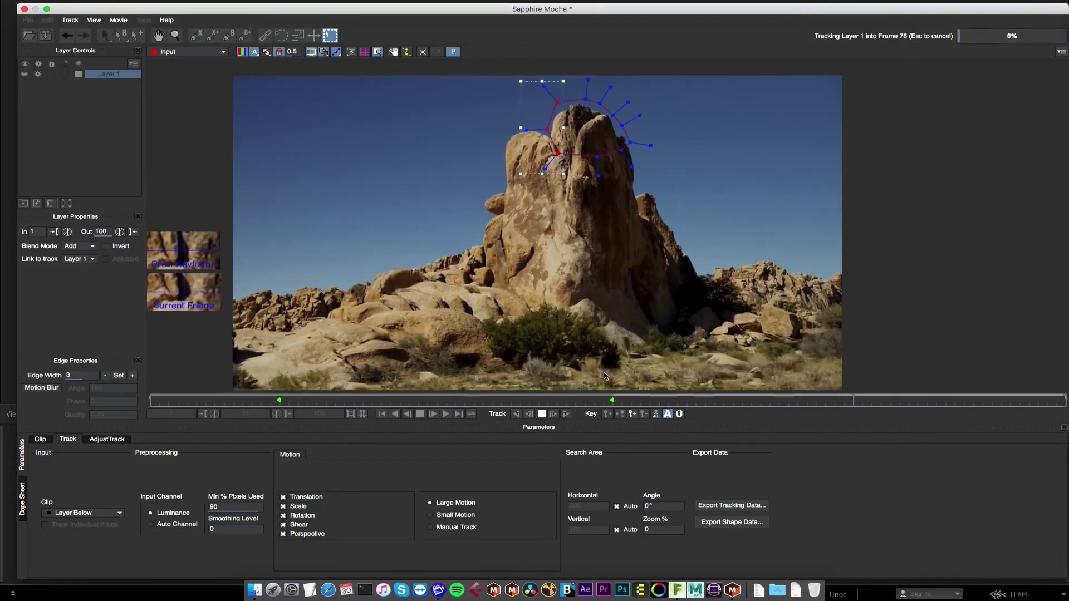
# - Review the tracked layer with its matte overlay turned on, and save and close the Mocha project
pyautogui.moveTo(1065, 401); pyautogui.dragTo(65, 425)
pyautogui.click(267, 52)
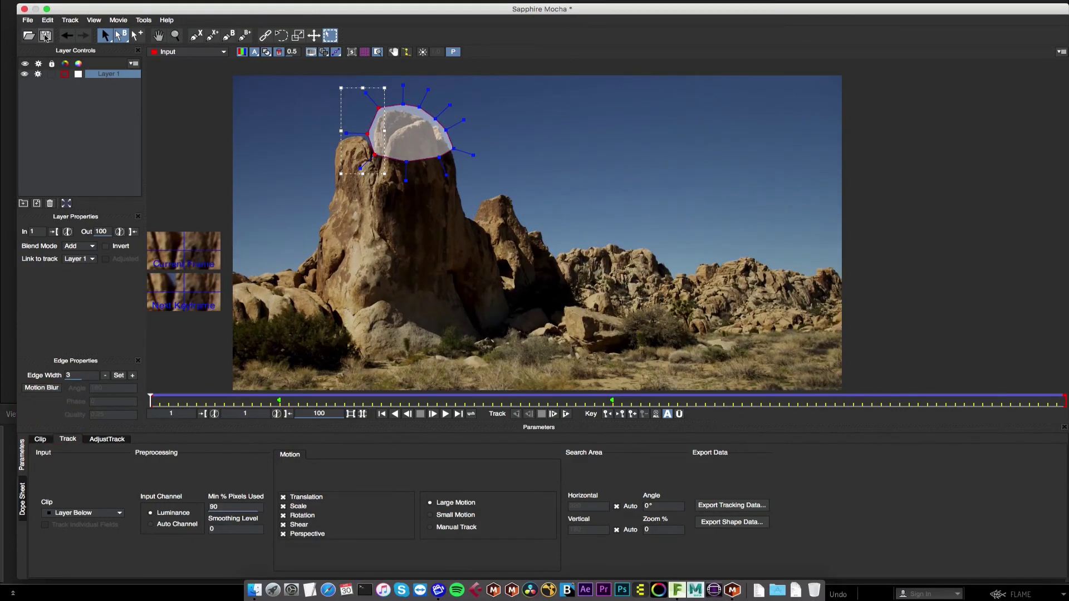
pyautogui.click(46, 36)
pyautogui.click(24, 9)
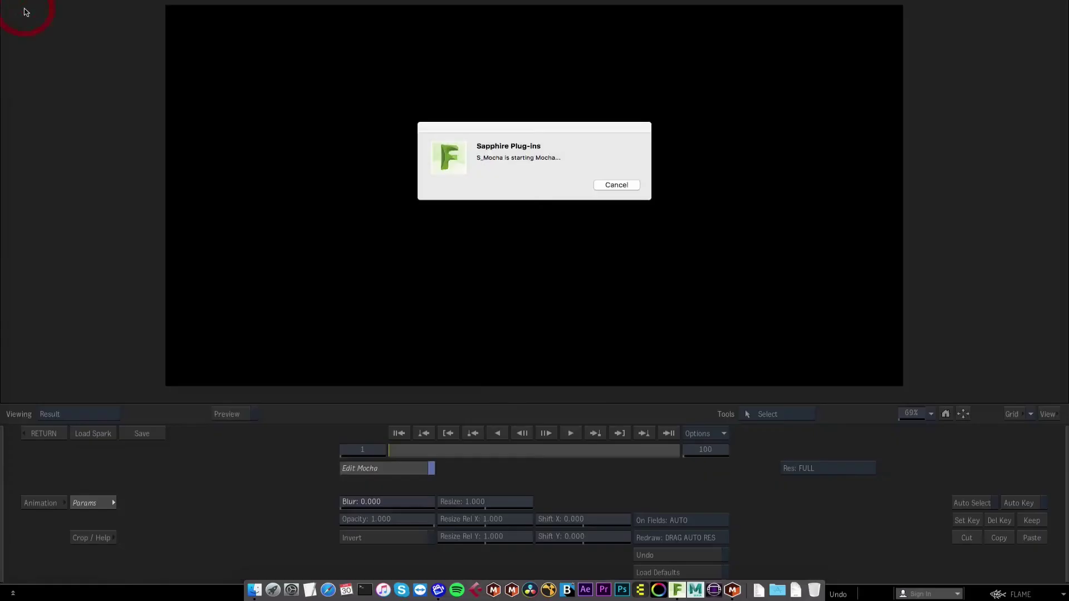
# - Check the moving matte in the S_Mocha node, set its Blur to about 0.342 and return to the batch schematic
pyautogui.click(400, 451)
pyautogui.moveTo(400, 451); pyautogui.dragTo(325, 424)
pyautogui.moveTo(368, 504); pyautogui.dragTo(578, 463)
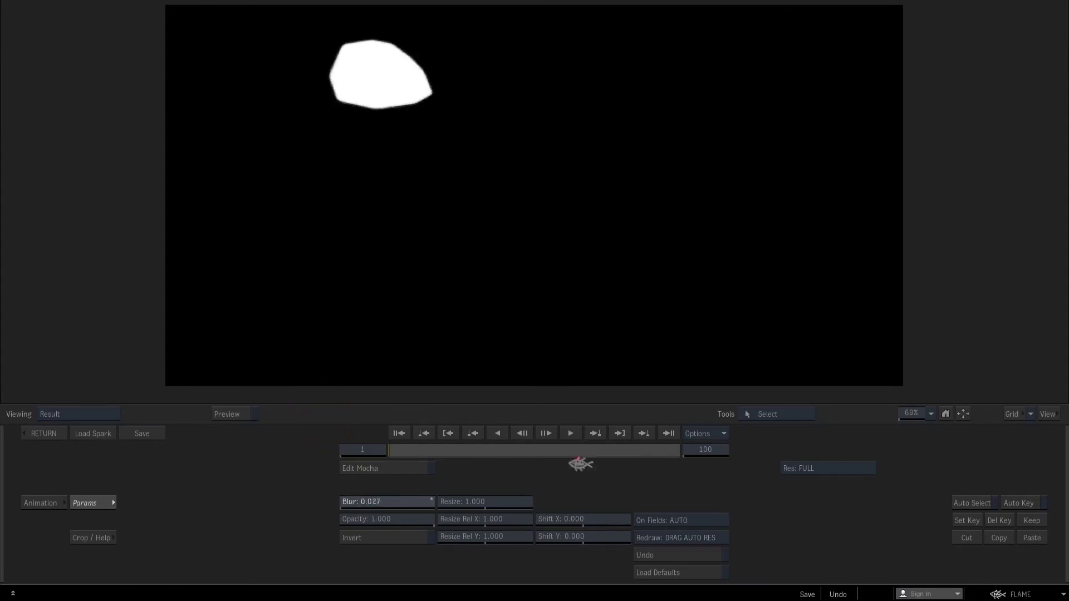
pyautogui.moveTo(498, 489); pyautogui.dragTo(908, 436)
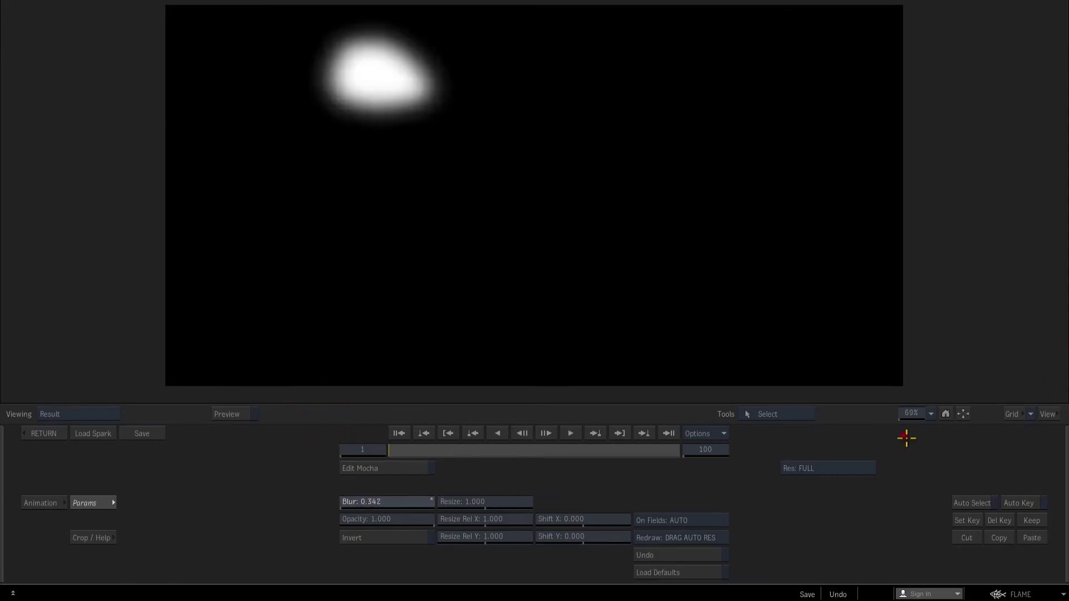
pyautogui.click(44, 434)
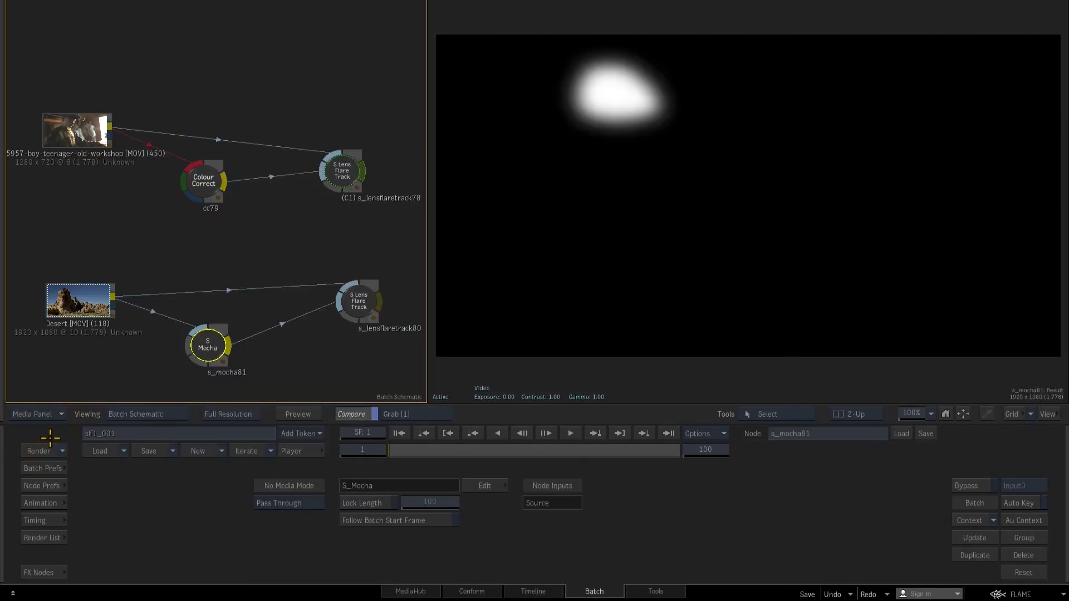
# - Edit the lower S_LensFlareTrack node and shift its hotspot by about -161 in X and 110.5 in Y
pyautogui.click(368, 304)
pyautogui.moveTo(365, 451); pyautogui.dragTo(393, 456)
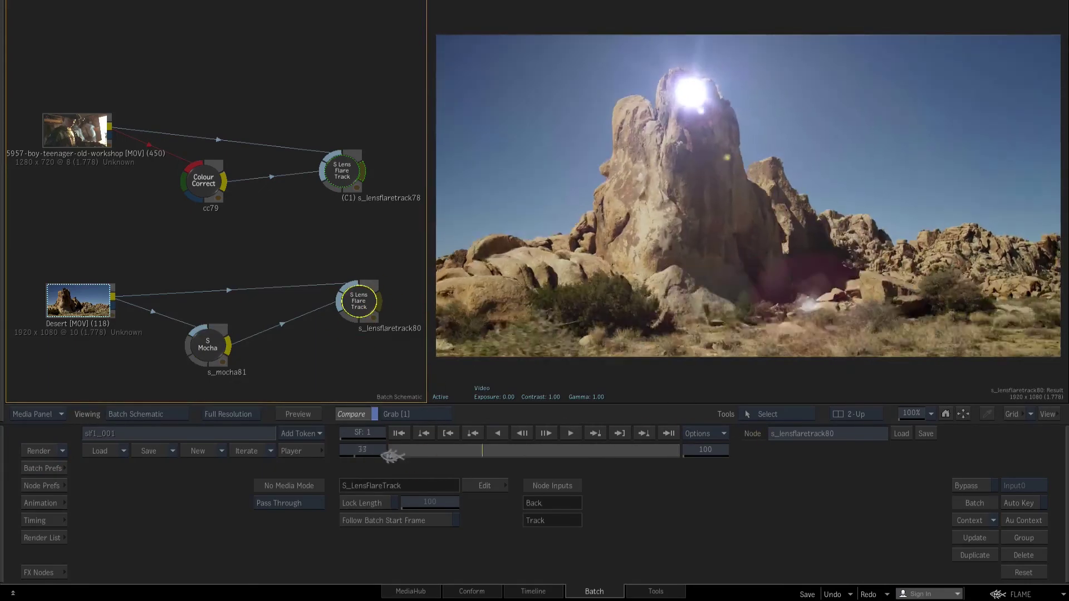
pyautogui.click(482, 486)
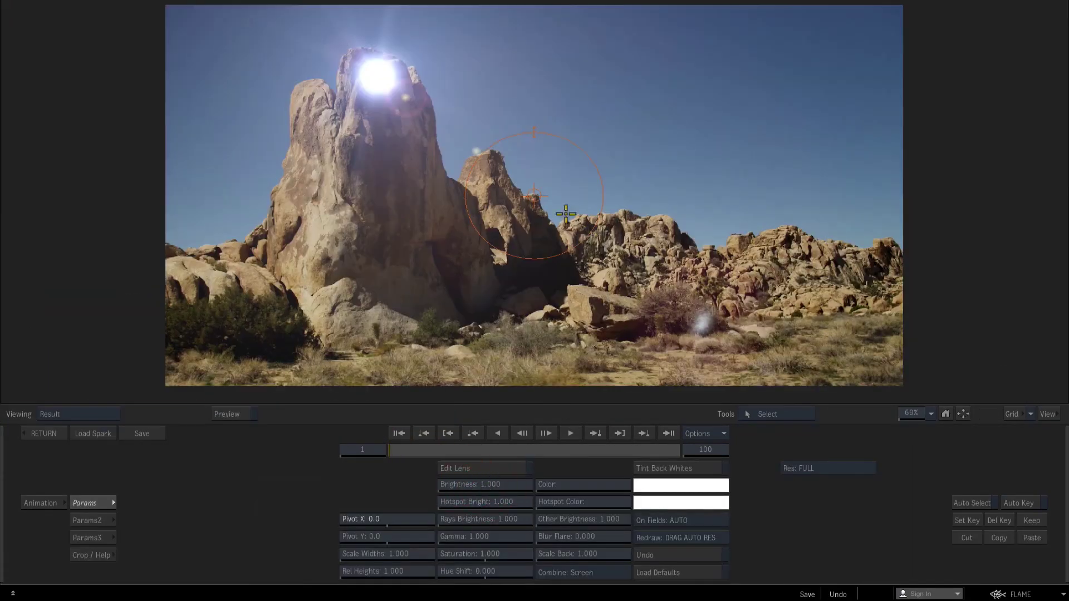
pyautogui.moveTo(565, 214); pyautogui.dragTo(563, 207)
pyautogui.moveTo(582, 466); pyautogui.dragTo(214, 542)
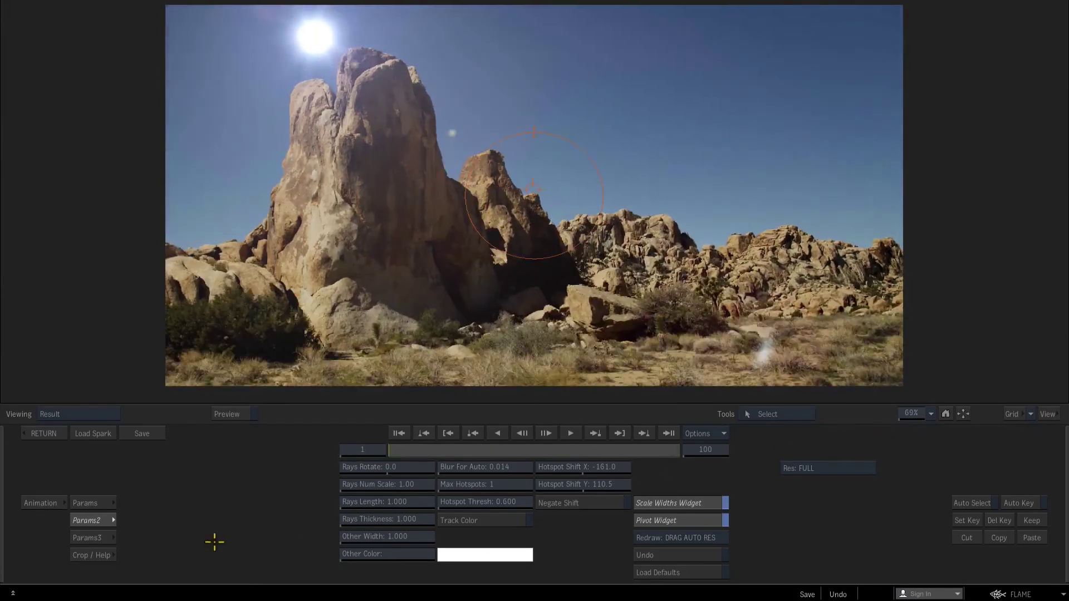
# - Load the "My Aperture..." preset from the Sapphire preset browser into the lower S_LensFlareTrack node
pyautogui.click(81, 555)
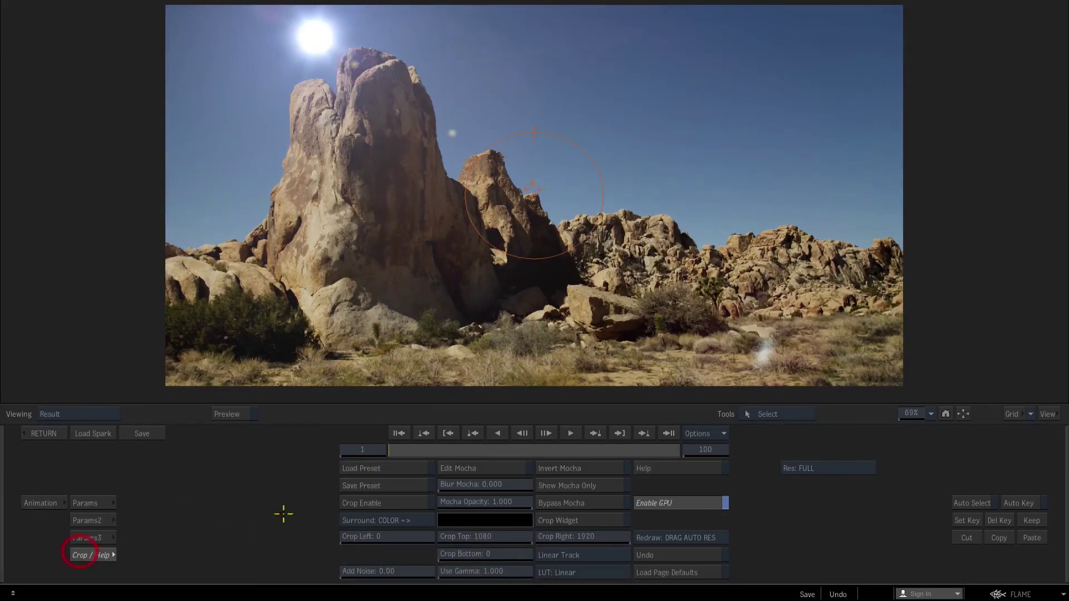
pyautogui.click(365, 473)
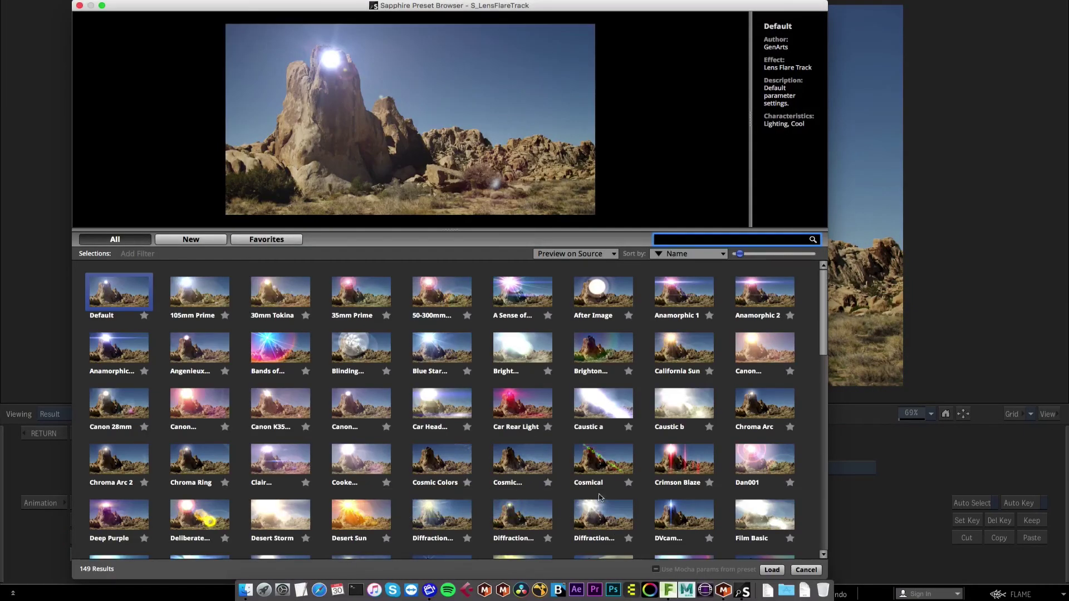
pyautogui.scroll(-10, 600, 498)
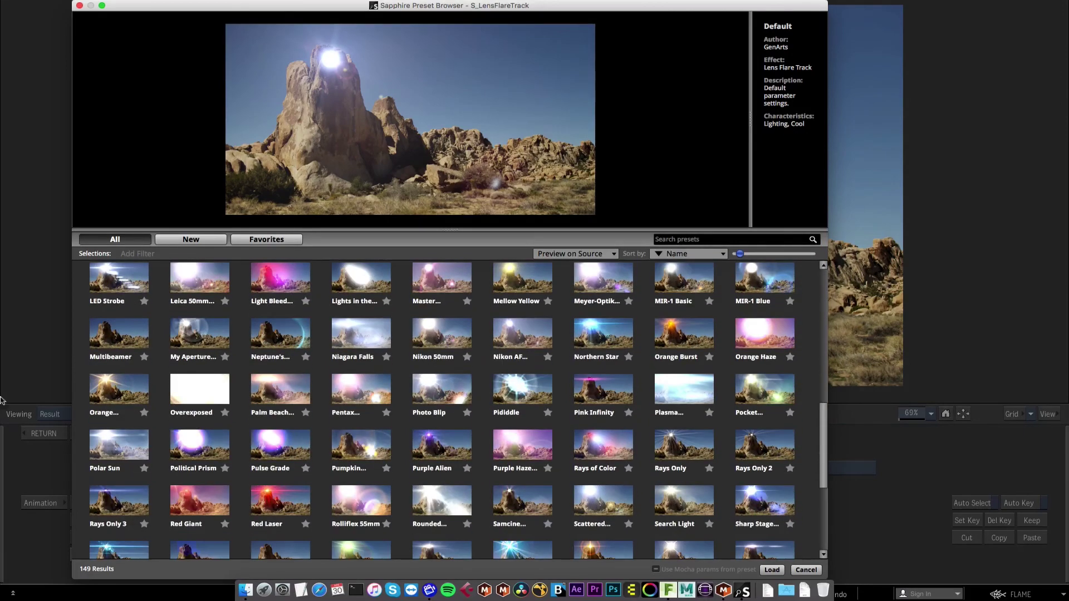
pyautogui.click(209, 336)
pyautogui.click(772, 571)
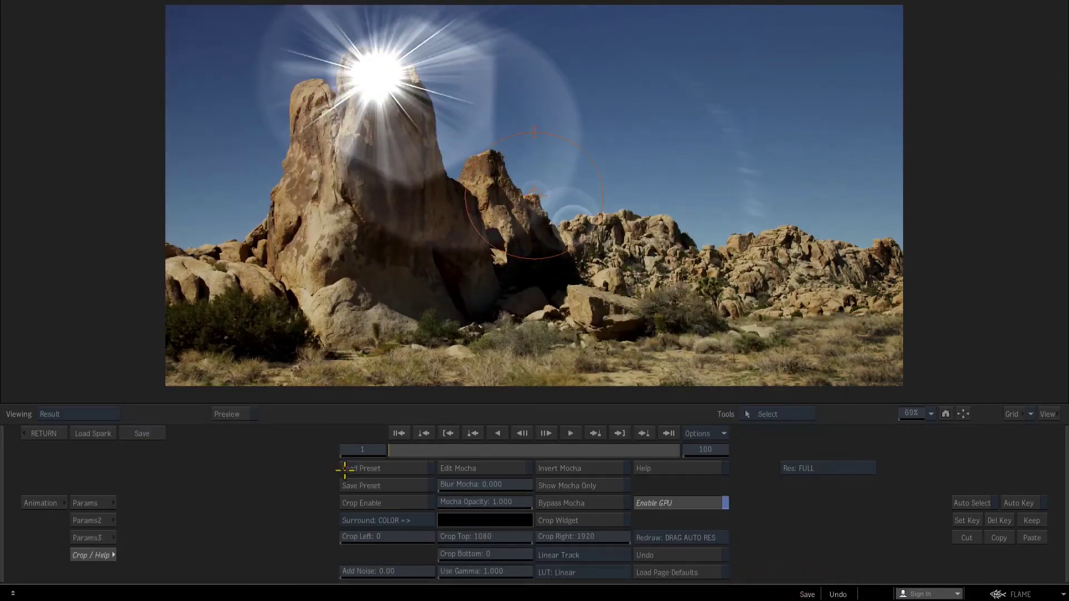
# - Check the preset flare across the clip and reduce Hotspot Bright to about 0.518
pyautogui.moveTo(397, 455); pyautogui.dragTo(798, 404)
pyautogui.moveTo(676, 449); pyautogui.dragTo(328, 482)
pyautogui.click(106, 506)
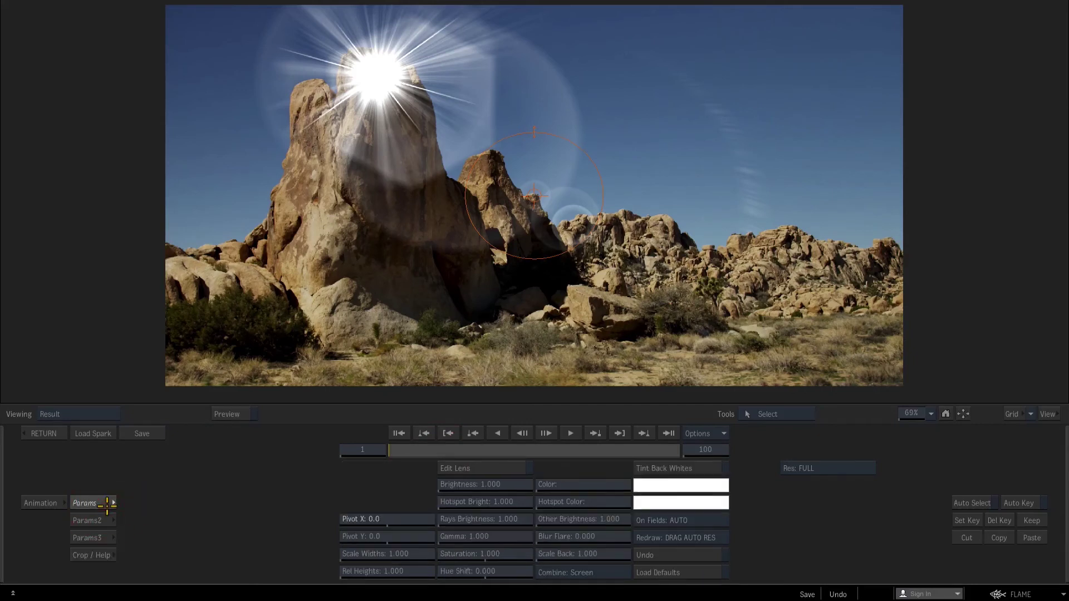
pyautogui.moveTo(509, 504); pyautogui.dragTo(5, 594)
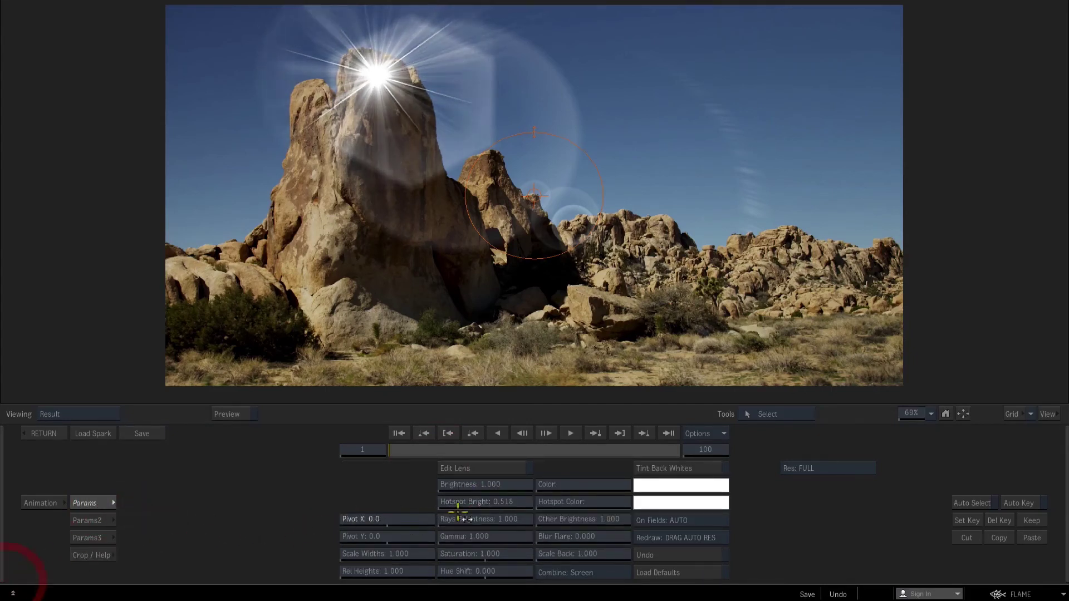
# - Set Hotspot Shift X to about -125 and Hotspot Shift Y to about 79, and check the flare through frame 100
pyautogui.click(86, 520)
pyautogui.moveTo(579, 474); pyautogui.dragTo(801, 415)
pyautogui.moveTo(406, 455); pyautogui.dragTo(924, 379)
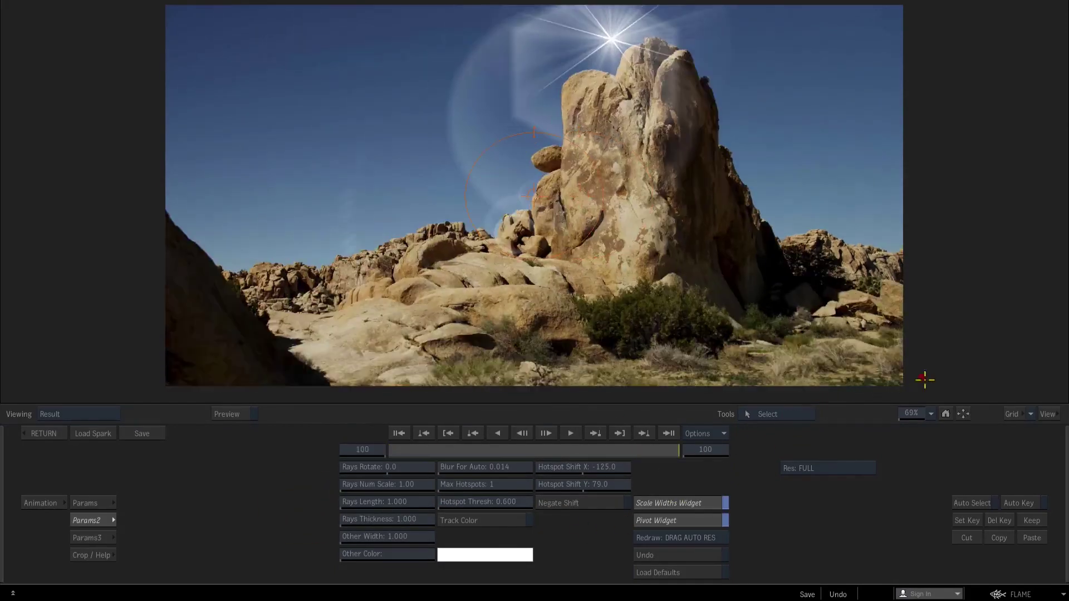
pyautogui.moveTo(691, 410); pyautogui.dragTo(377, 473)
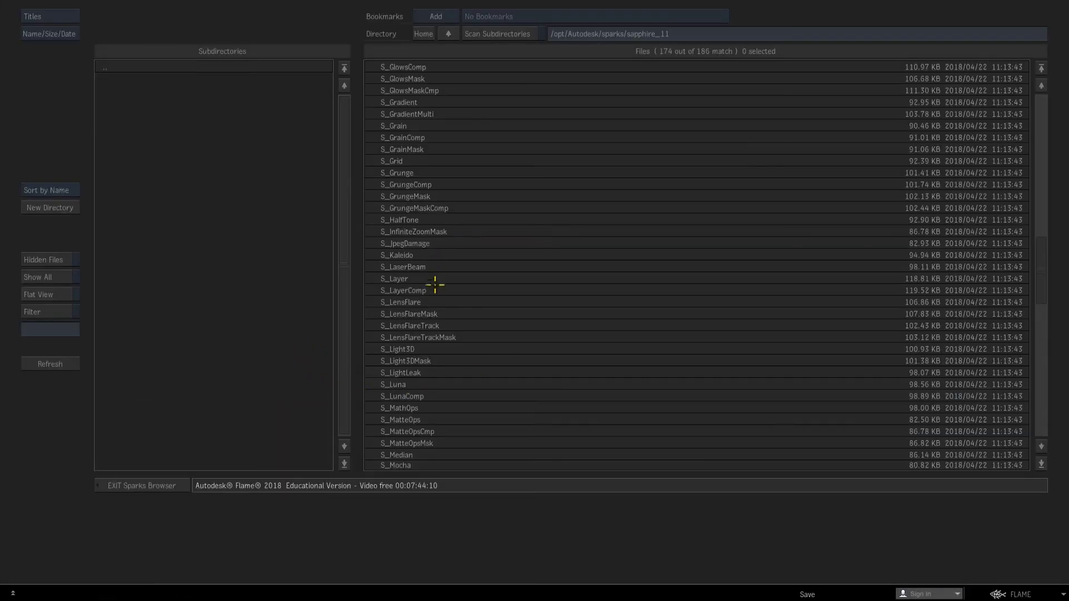
# - Add an S_LensFlareMask Sparks node to the schematic and connect the Desert clip to its background input
pyautogui.click(428, 315)
pyautogui.click(427, 315)
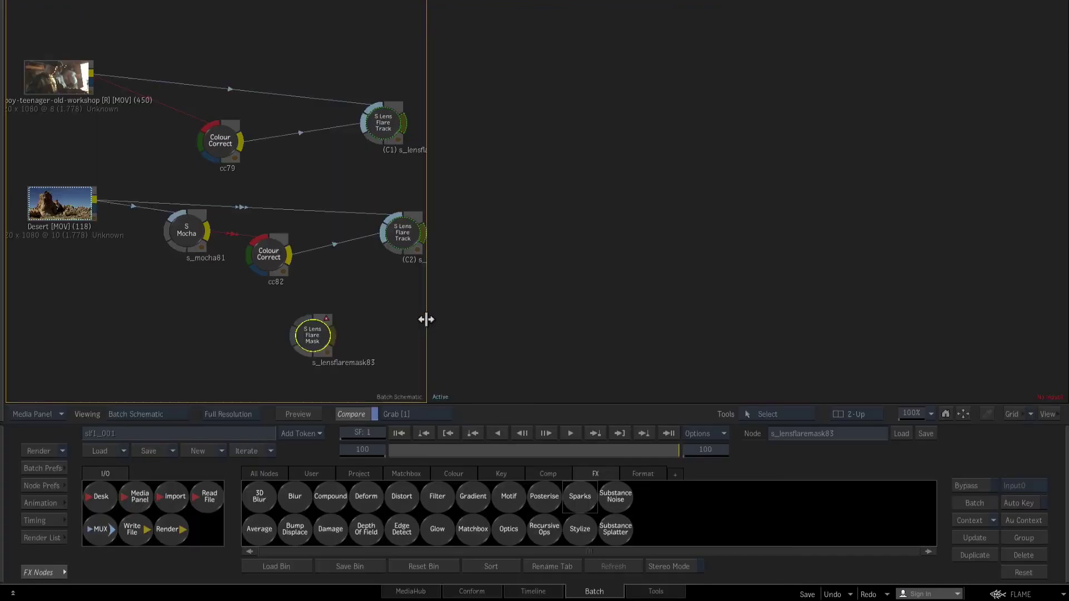
pyautogui.moveTo(113, 209); pyautogui.dragTo(307, 343)
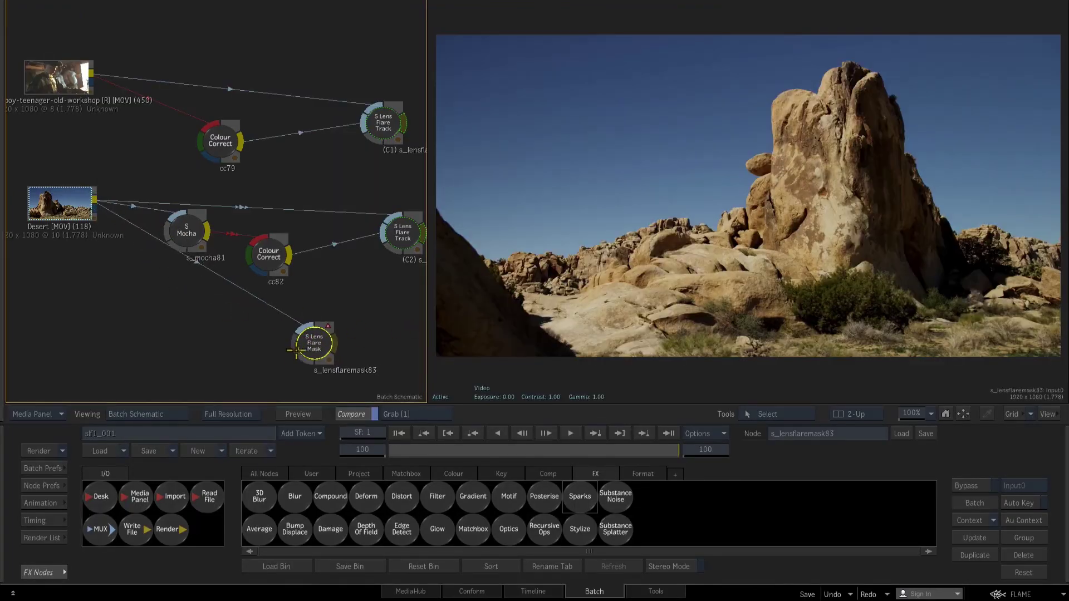
# - Add a Keyer YUV node fed by the Desert clip and connect its matte output to the S_LensFlareMask node's mask input
pyautogui.click(501, 474)
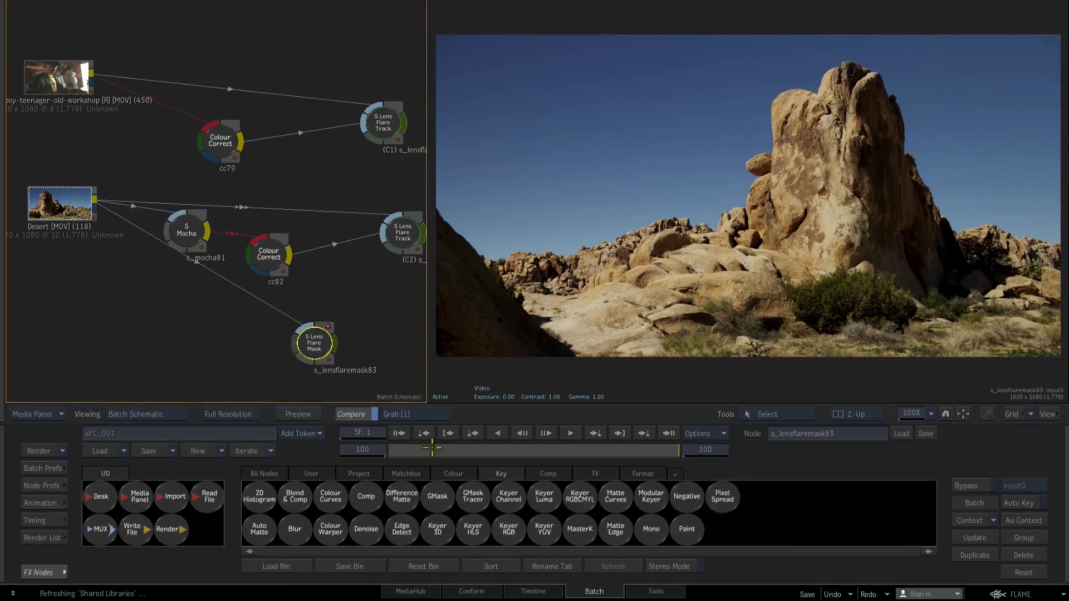
pyautogui.click(556, 536)
pyautogui.click(178, 337)
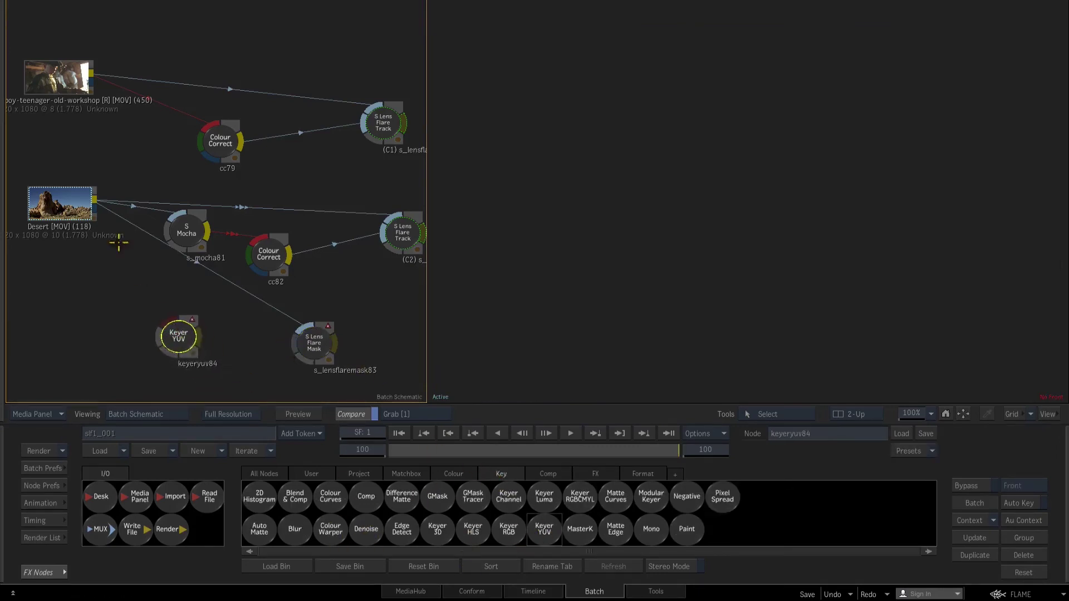
pyautogui.moveTo(100, 202); pyautogui.dragTo(176, 330)
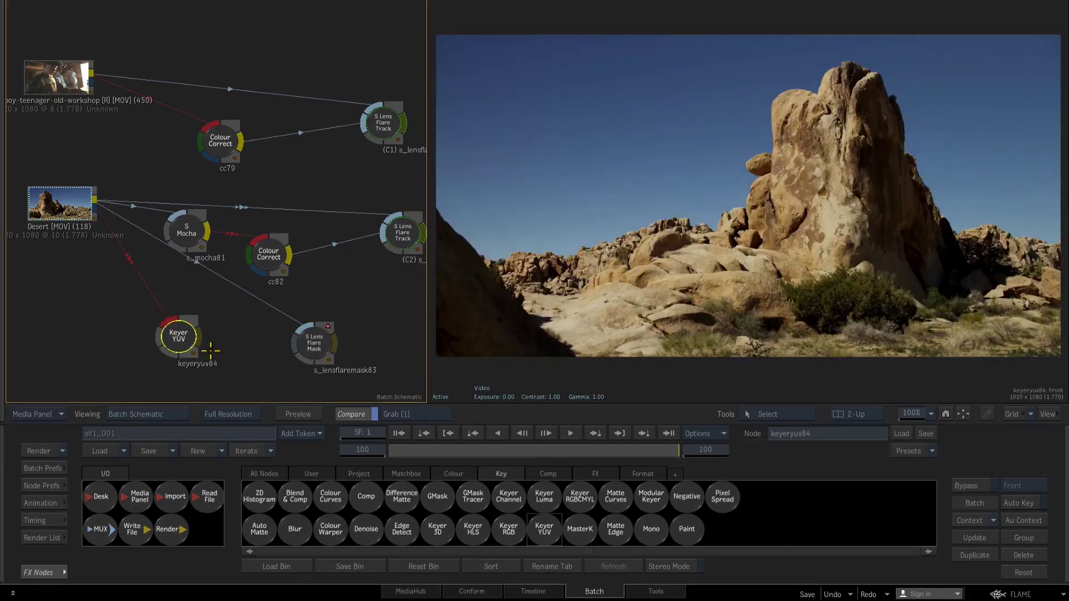
pyautogui.moveTo(291, 346); pyautogui.dragTo(294, 347)
# - Key the blue sky in the Keyer YUV node and undo the last softness adjustment
pyautogui.doubleClick(178, 336)
pyautogui.moveTo(776, 61)
pyautogui.mouseDown()
pyautogui.moveTo(575, 132)
pyautogui.moveTo(538, 161)
pyautogui.moveTo(508, 215)
pyautogui.moveTo(506, 252)
pyautogui.mouseUp()
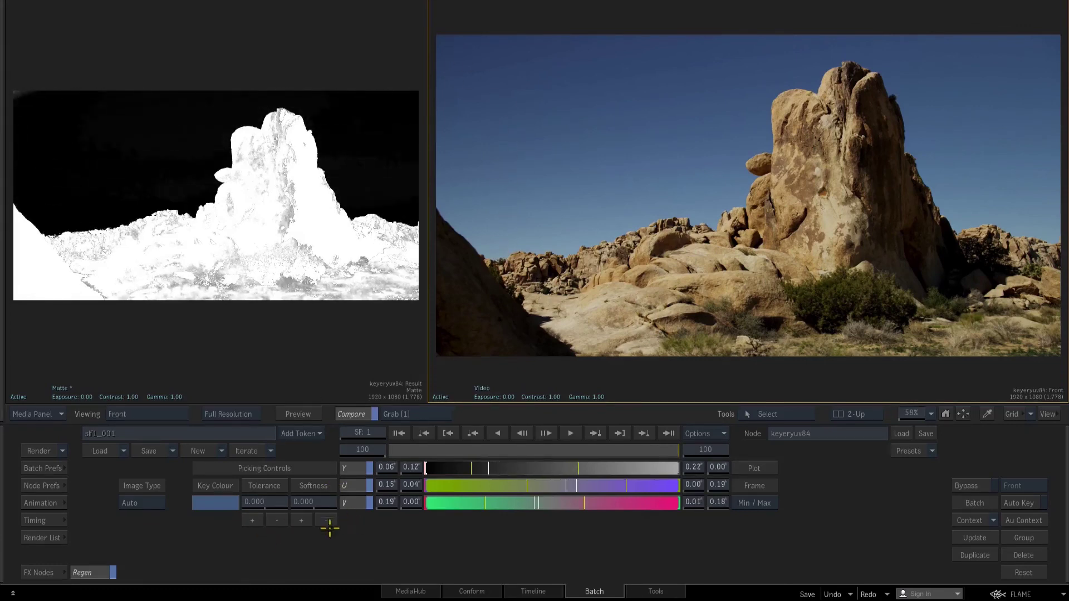
pyautogui.hotkey('ctrl', 'z')
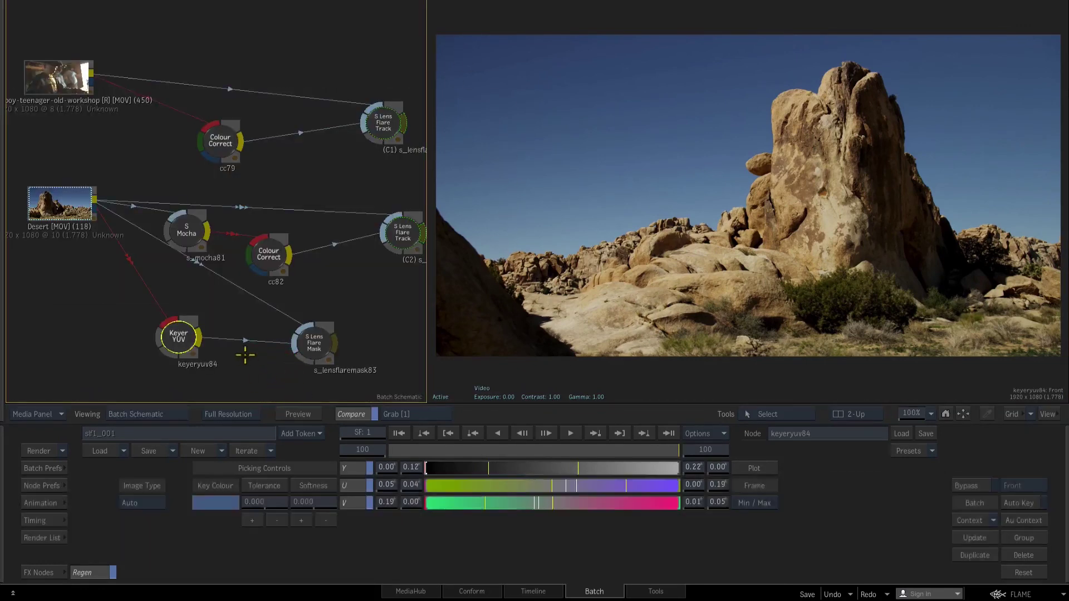
# - Edit the S_LensFlareMask node and turn on Invert Mask at frame 23
pyautogui.click(315, 343)
pyautogui.click(484, 486)
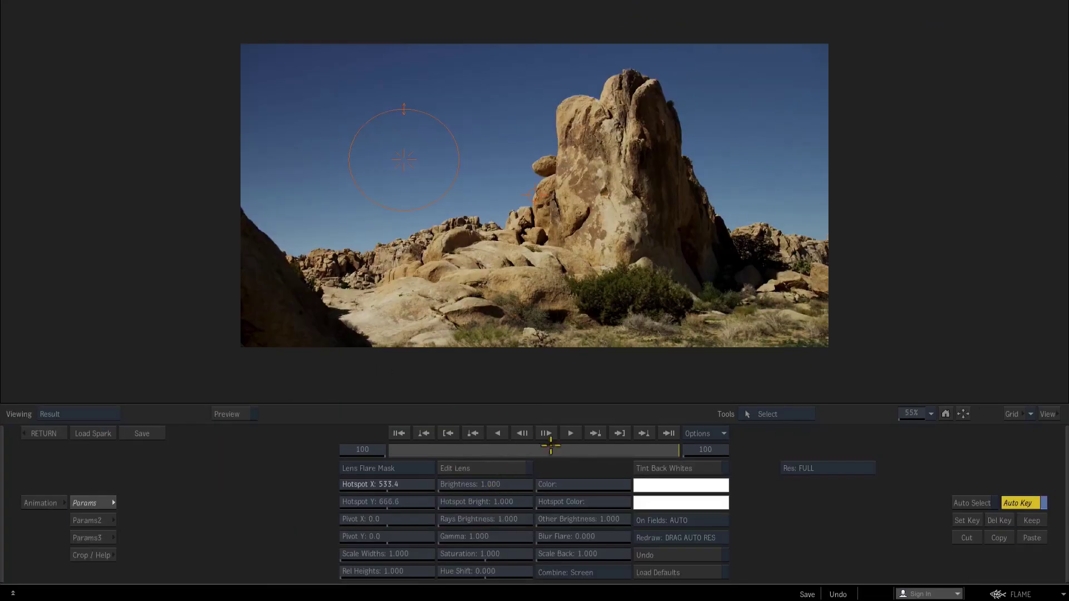
pyautogui.moveTo(416, 455); pyautogui.dragTo(453, 451)
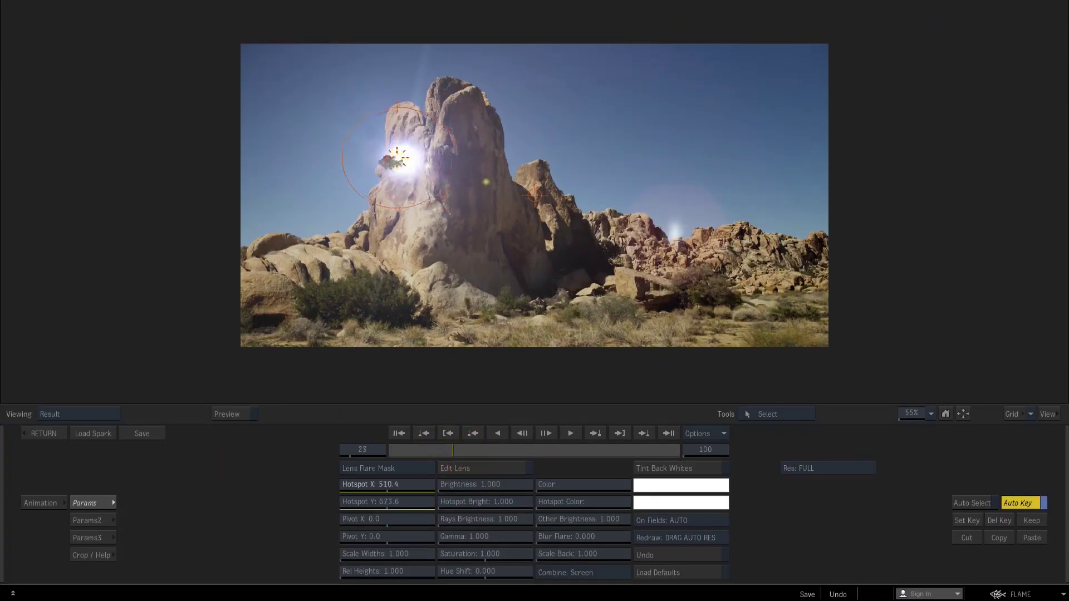
pyautogui.click(86, 520)
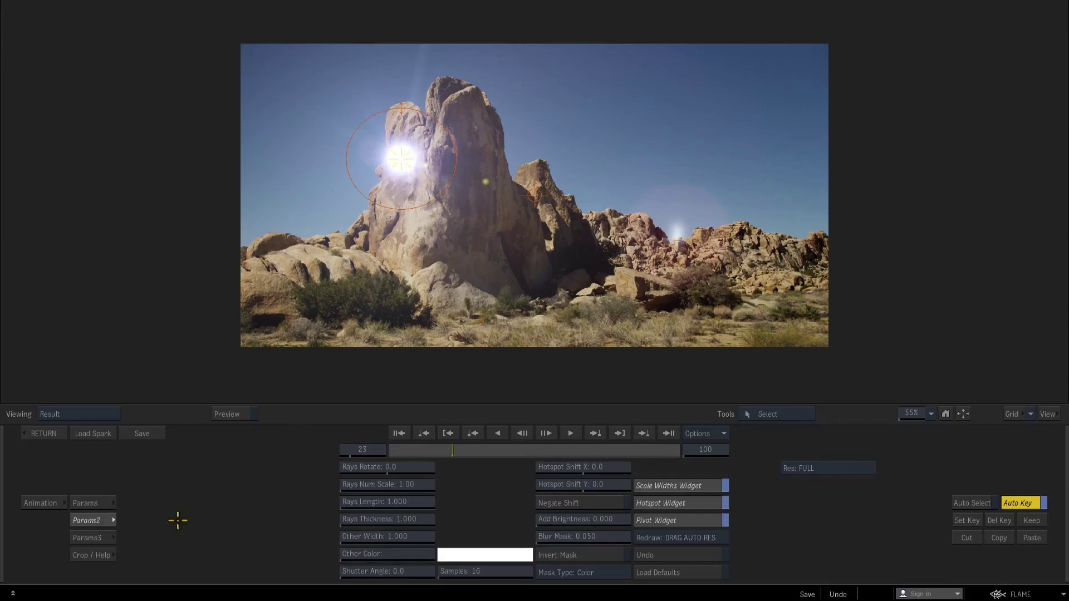
pyautogui.click(574, 555)
# - Move the masked flare's hotspot into the sky beside the rock's peak and check its occlusion through frame 100
pyautogui.moveTo(401, 160); pyautogui.dragTo(511, 101)
pyautogui.click(436, 451)
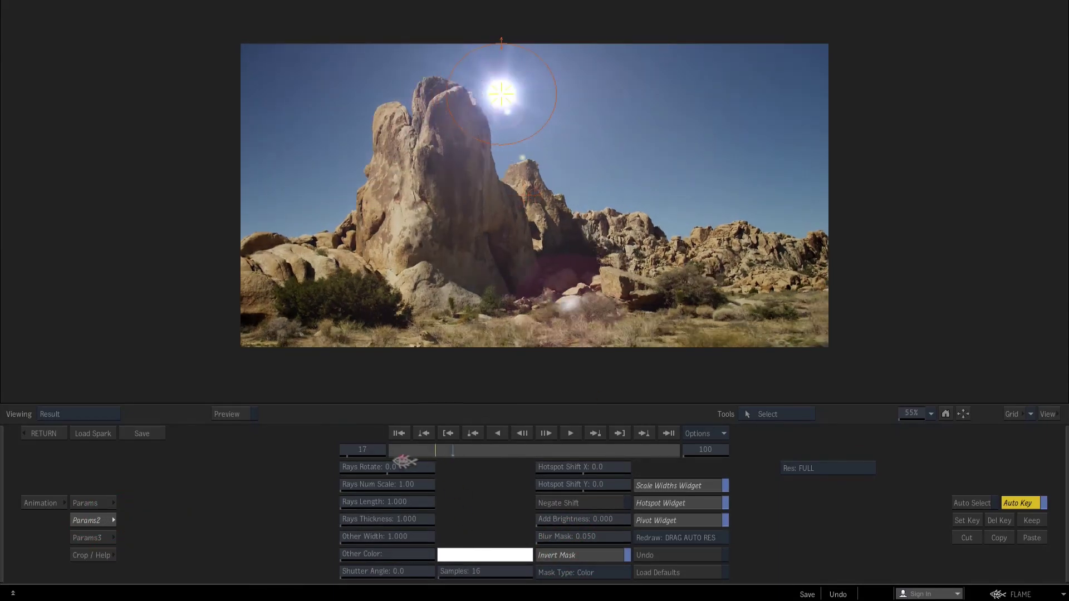
pyautogui.moveTo(437, 453); pyautogui.dragTo(812, 463)
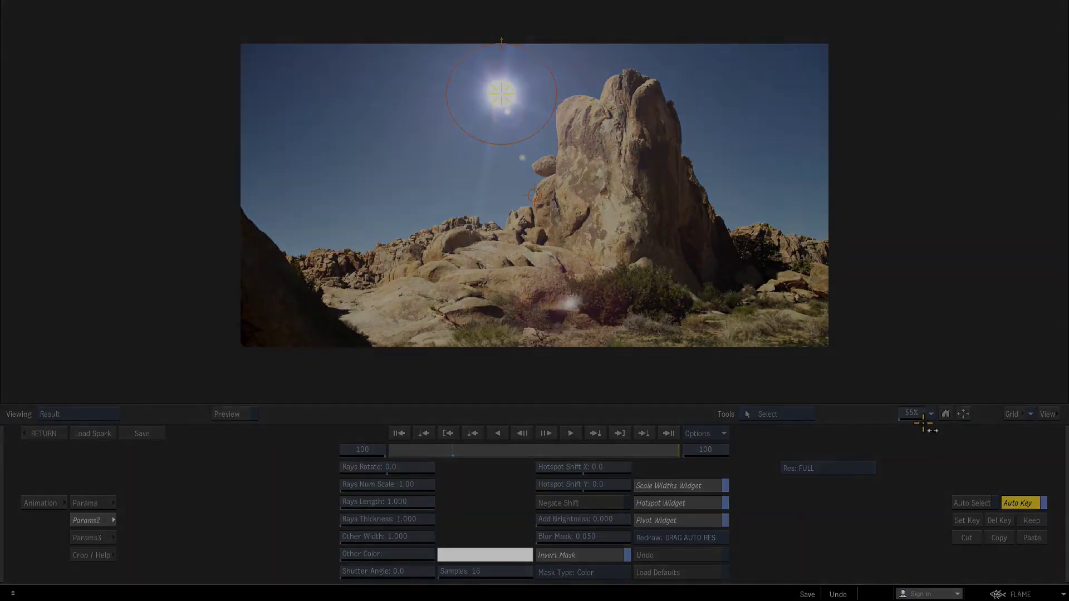